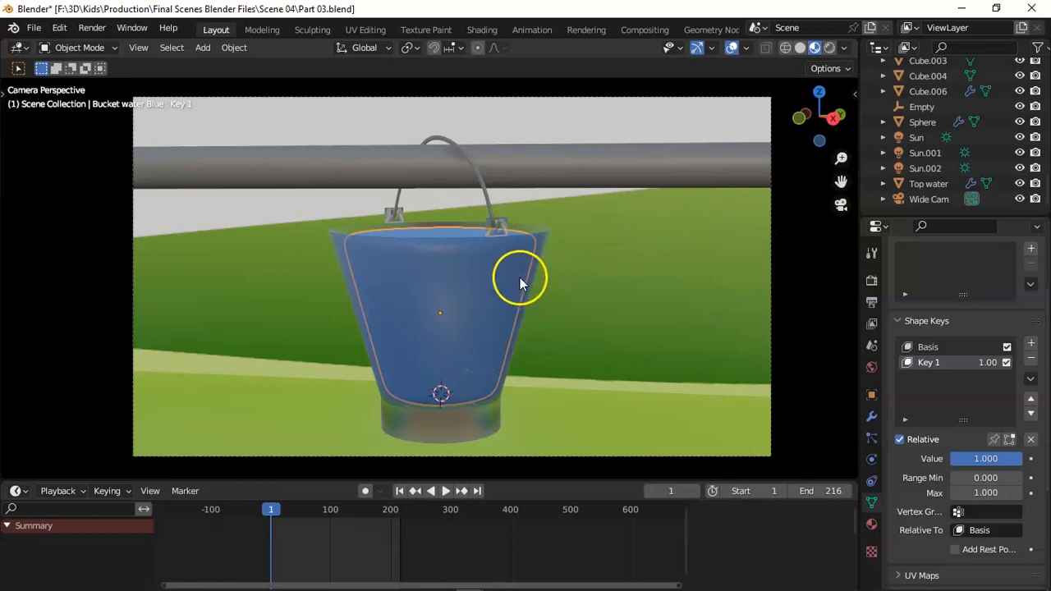
Rename the BezierCurve.004 object in the Bucket 01 collection to Blue Bucket.
{"action": "left_click", "coordinate": [912, 175]}
{"action": "double_click", "coordinate": [943, 176]}
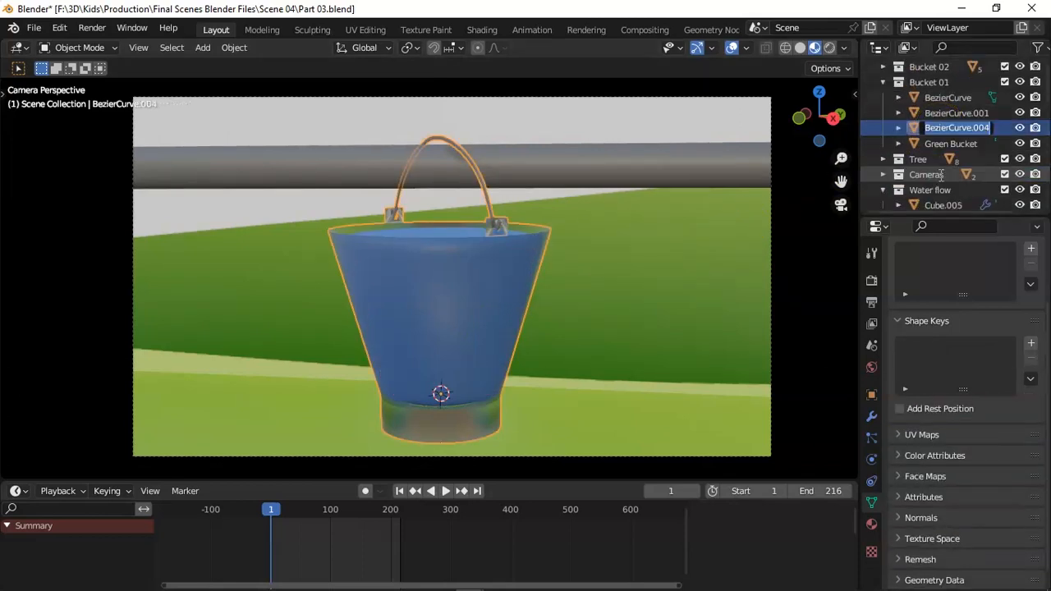
{"action": "scroll", "coordinate": [942, 177], "scroll_direction": "down", "scroll_amount": 10}
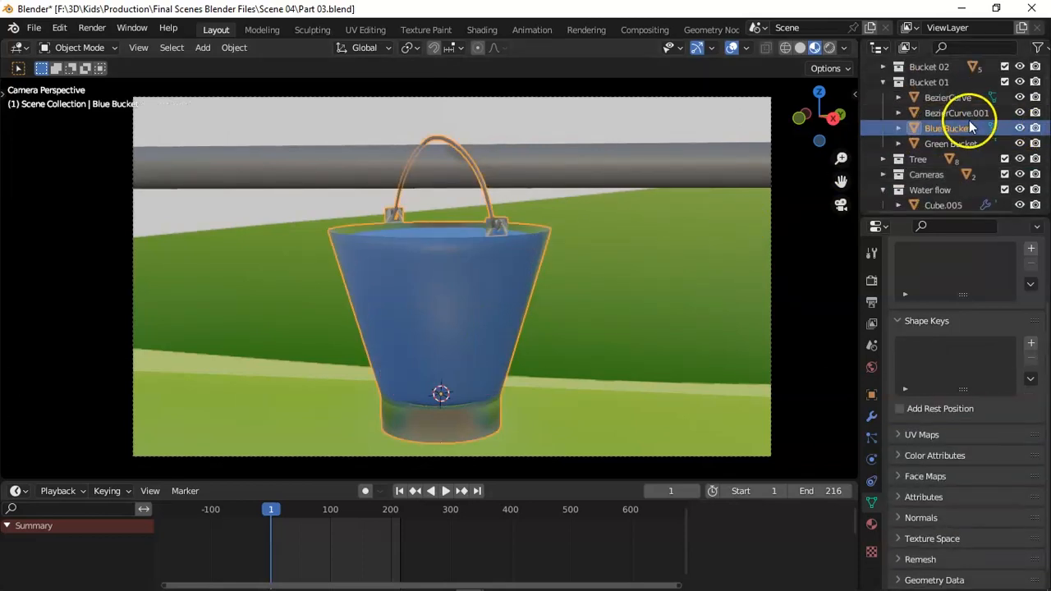
Select Bucket water Blue and try setting its origin to the 3D cursor at the bucket's base.
{"action": "left_click", "coordinate": [929, 184]}
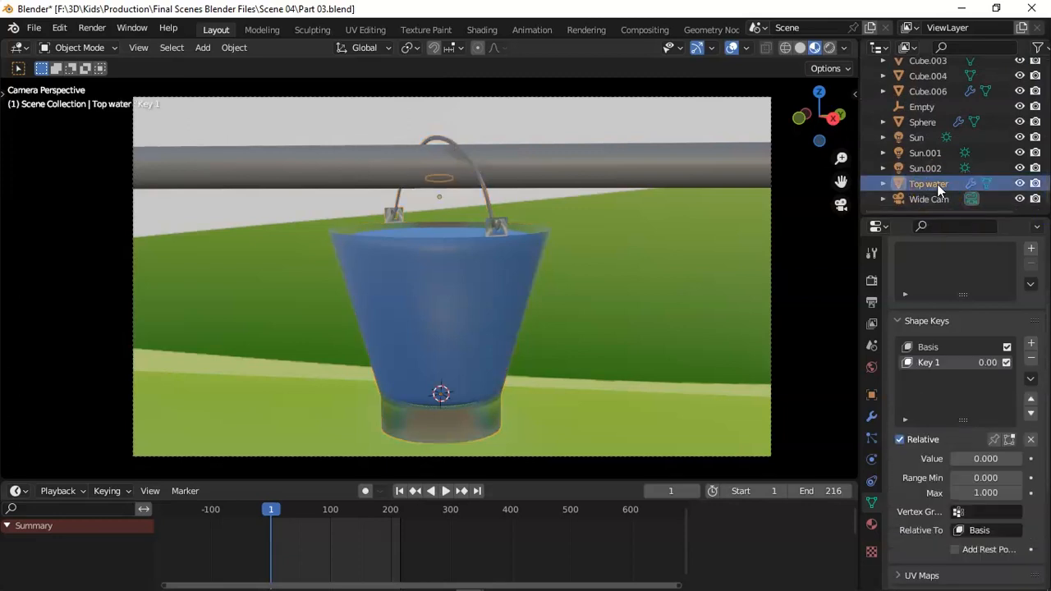
{"action": "scroll", "coordinate": [1047, 169], "scroll_direction": "up", "scroll_amount": 5}
{"action": "scroll", "coordinate": [1047, 168], "scroll_direction": "up", "scroll_amount": 1}
{"action": "left_click", "coordinate": [951, 153]}
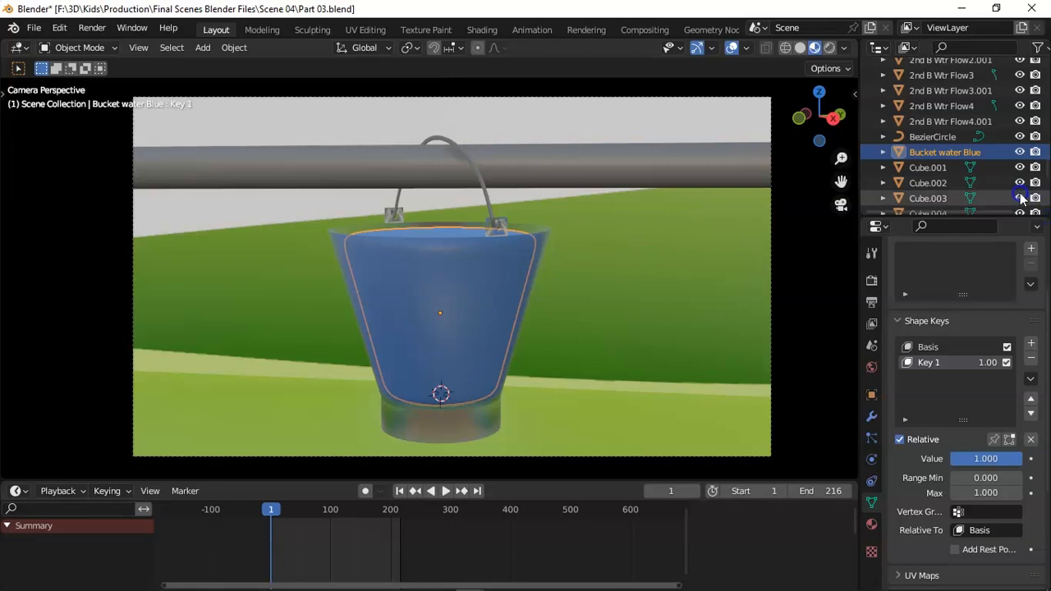
{"action": "key", "text": "alt+a"}
{"action": "left_click", "coordinate": [513, 308]}
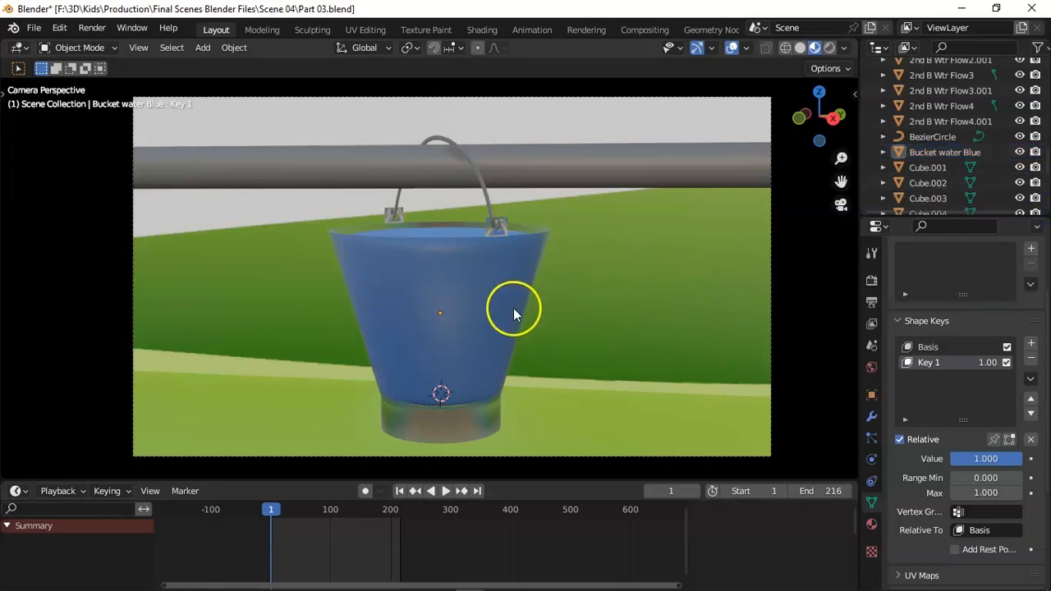
{"action": "left_click", "coordinate": [513, 308]}
{"action": "right_click", "coordinate": [514, 308]}
{"action": "mouse_move", "coordinate": [526, 368]}
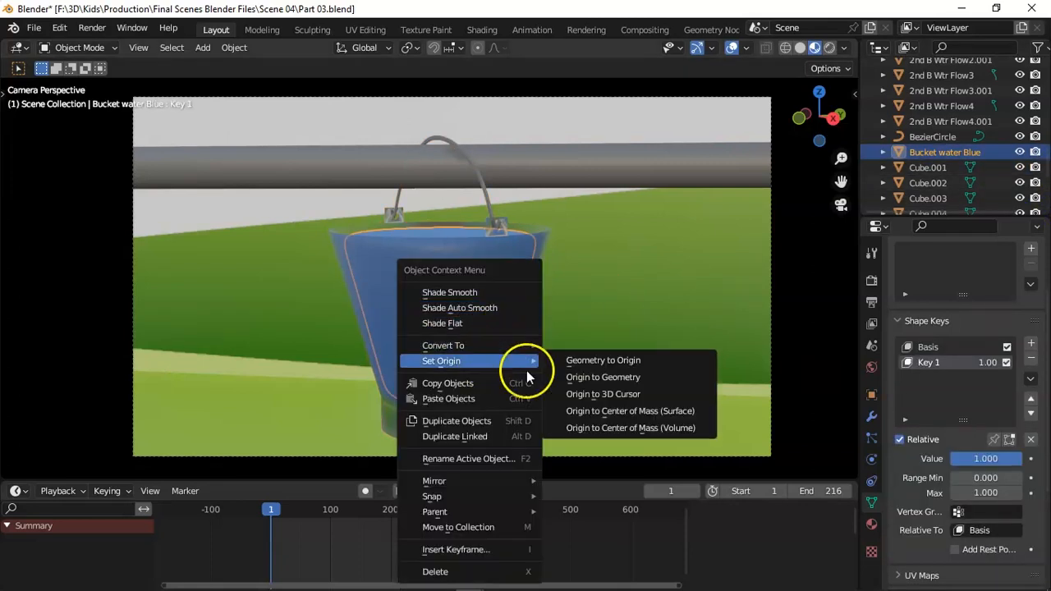
{"action": "left_click", "coordinate": [606, 392]}
{"action": "left_click", "coordinate": [606, 393]}
{"action": "key", "text": "ctrl+z"}
Insert a keyframe for the Blue Bucket and its water at frame 0 and go to frame 48.
{"action": "scroll", "coordinate": [985, 135], "scroll_direction": "up", "scroll_amount": 6}
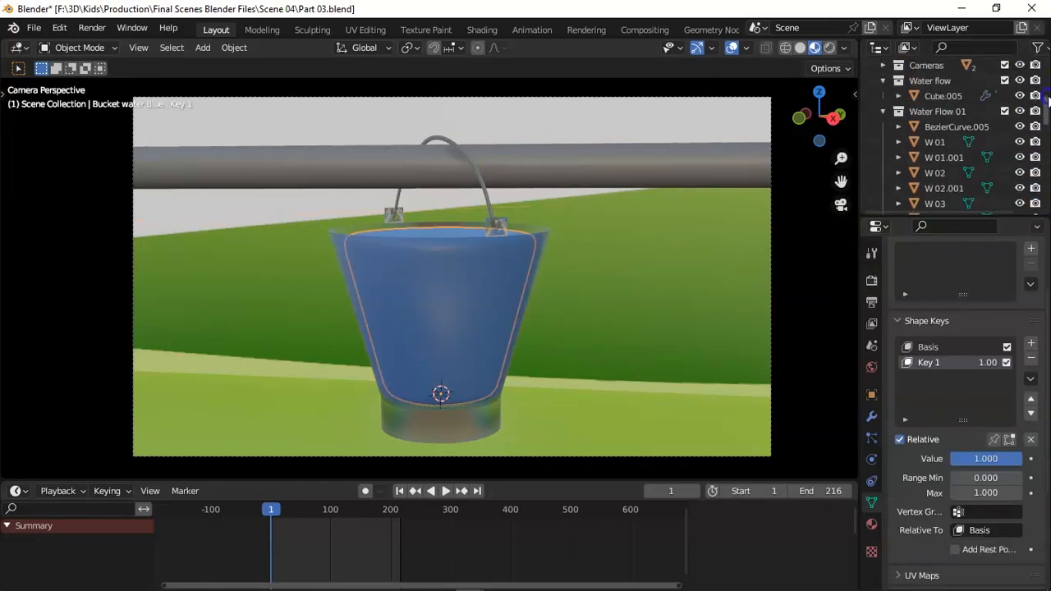
{"action": "left_click", "coordinate": [953, 156]}
{"action": "key", "text": "i"}
{"action": "left_click", "coordinate": [534, 340]}
{"action": "left_click_drag", "start_coordinate": [670, 490], "coordinate": [662, 490]}
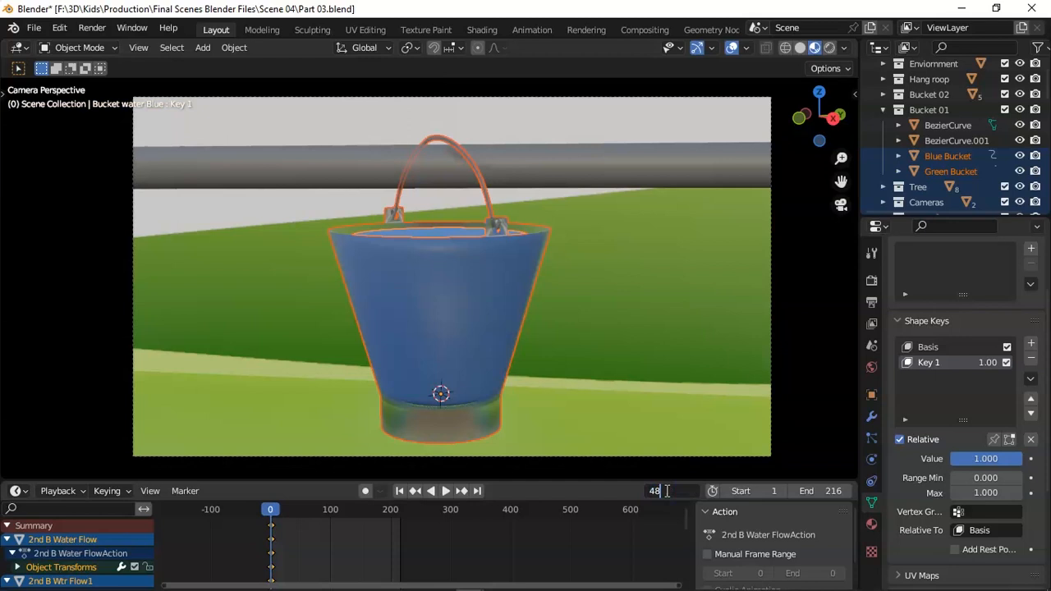
{"action": "type", "text": "48"}
{"action": "key", "text": "Return"}
Select the Blue Bucket in the scene and try to rotate it at frame 48.
{"action": "key", "text": "n"}
{"action": "key", "text": "n"}
{"action": "middle_click_drag", "start_coordinate": [689, 248], "coordinate": [442, 326]}
{"action": "left_click", "coordinate": [452, 242]}
{"action": "left_click", "coordinate": [448, 246]}
{"action": "left_click", "coordinate": [444, 265]}
{"action": "left_click", "coordinate": [436, 242]}
{"action": "left_click", "coordinate": [435, 246]}
{"action": "middle_click_drag", "start_coordinate": [691, 185], "coordinate": [89, 112]}
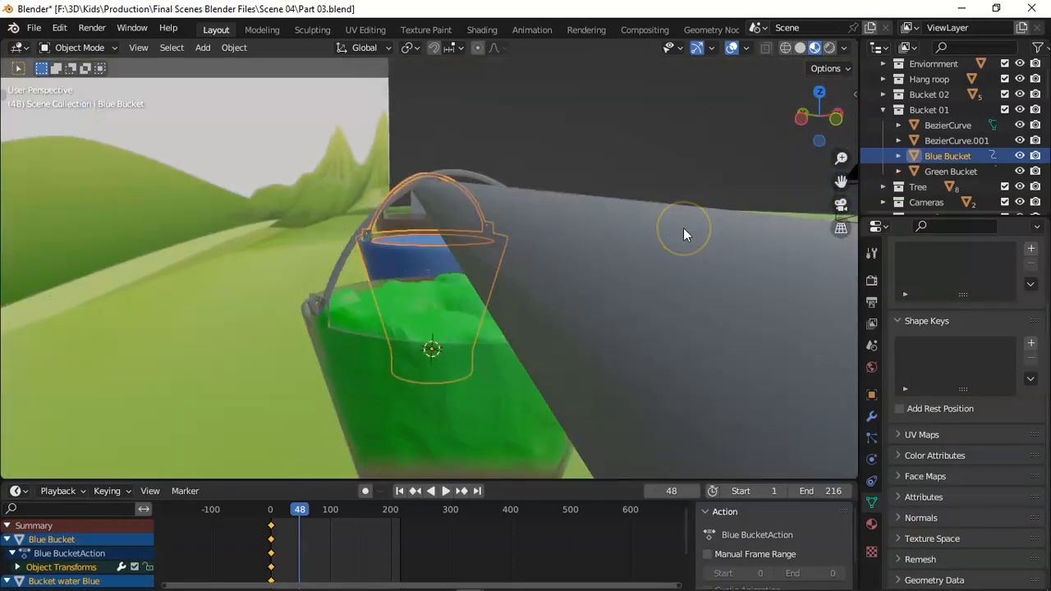
{"action": "key", "text": "r"}
{"action": "key", "text": "Escape"}
{"action": "left_click_drag", "start_coordinate": [824, 117], "coordinate": [707, 148]}
{"action": "left_click", "coordinate": [592, 159]}
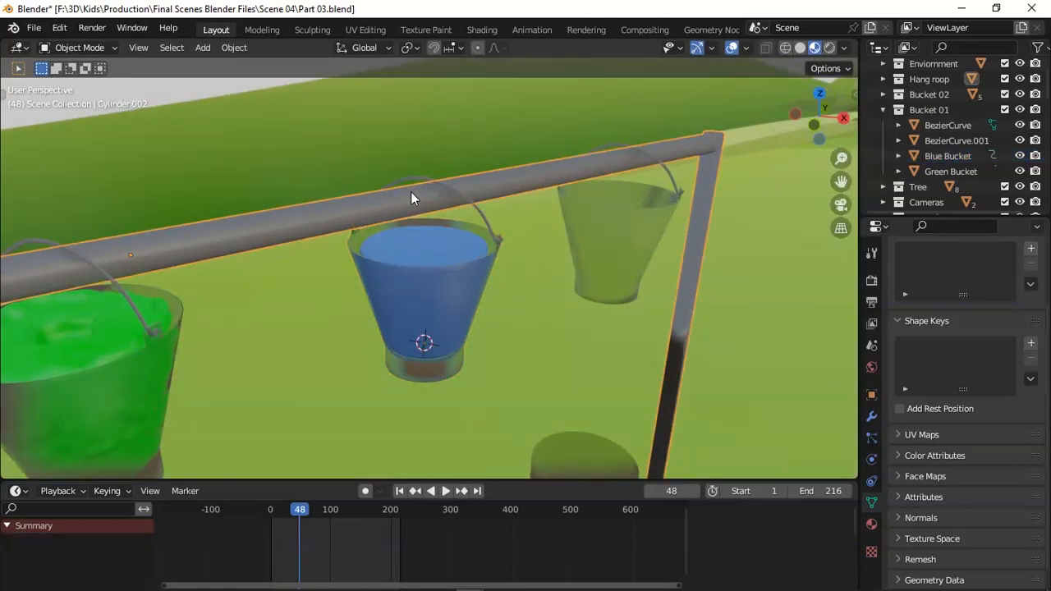
{"action": "key", "text": "Tab"}
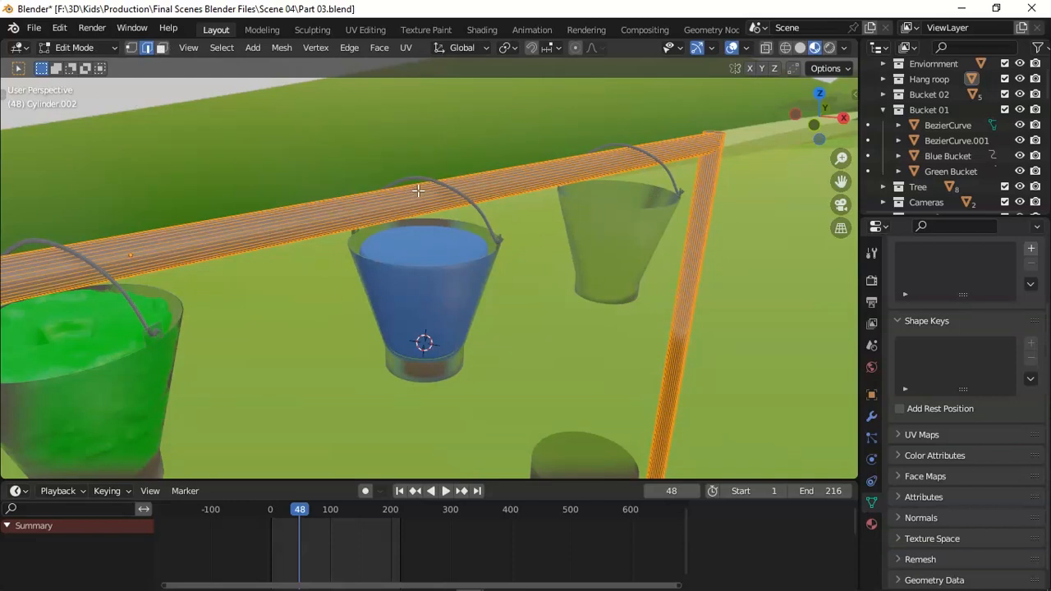
{"action": "left_click", "coordinate": [418, 189]}
{"action": "key", "text": "Tab"}
{"action": "left_click", "coordinate": [418, 179]}
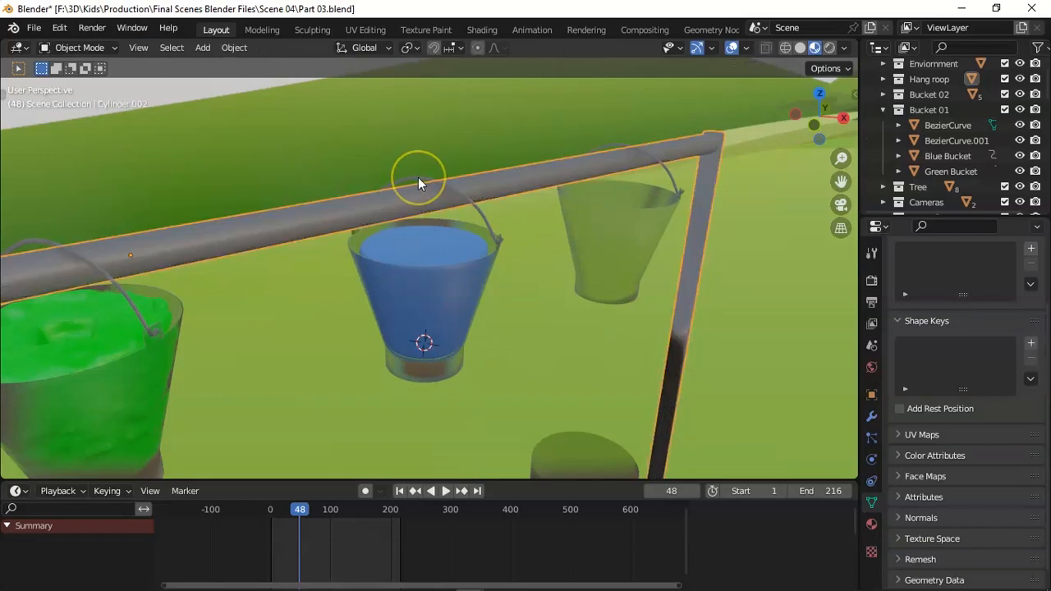
Place the 3D cursor on the pipe where the blue bucket's handle hangs, aligning it in front and top views.
{"action": "key", "text": "KP_1"}
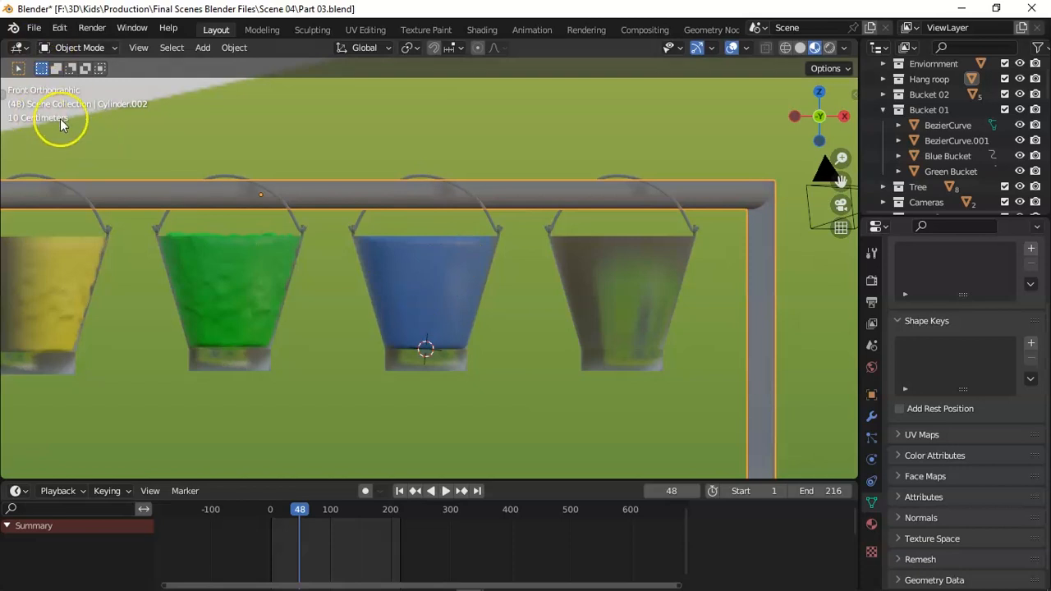
{"action": "key", "text": "t"}
{"action": "left_click", "coordinate": [22, 123]}
{"action": "left_click", "coordinate": [421, 194]}
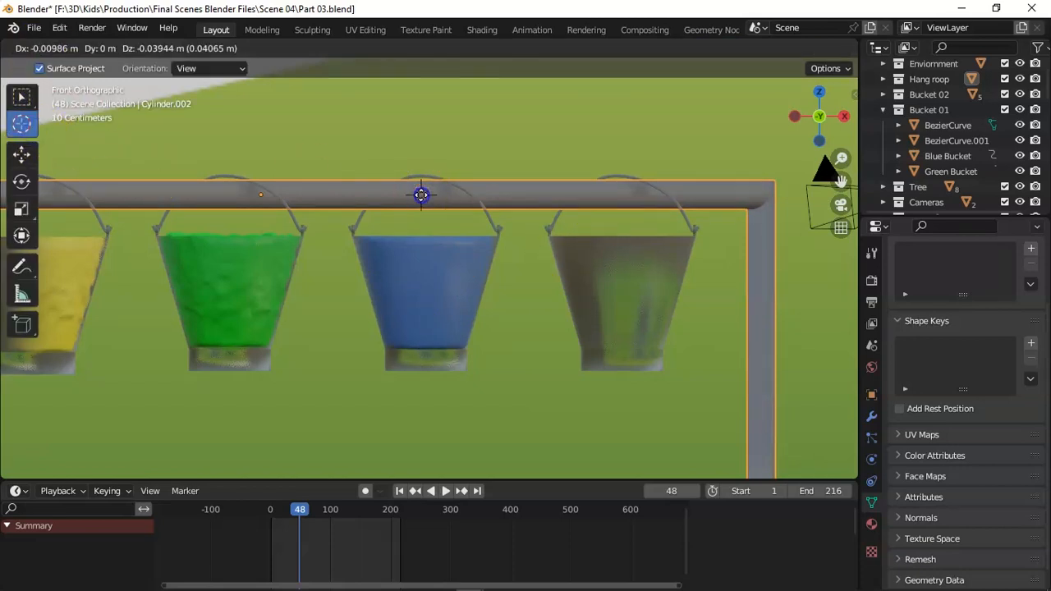
{"action": "key", "text": "KP_3"}
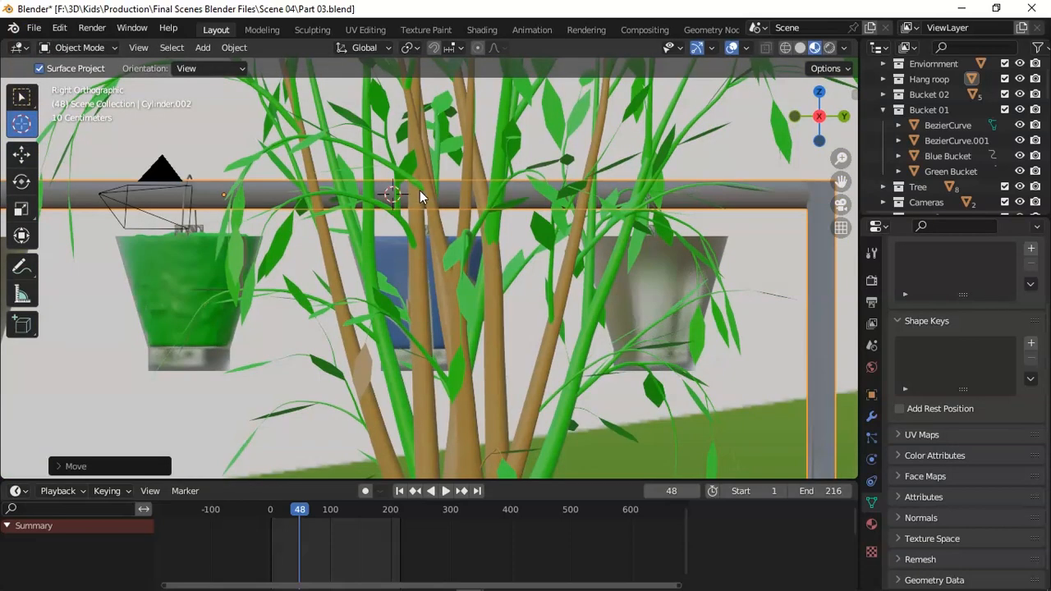
{"action": "key", "text": "KP_7"}
{"action": "middle_click_drag", "start_coordinate": [792, 342], "coordinate": [479, 301]}
{"action": "key", "text": "KP_7"}
{"action": "scroll", "coordinate": [419, 288], "scroll_direction": "up", "scroll_amount": 5}
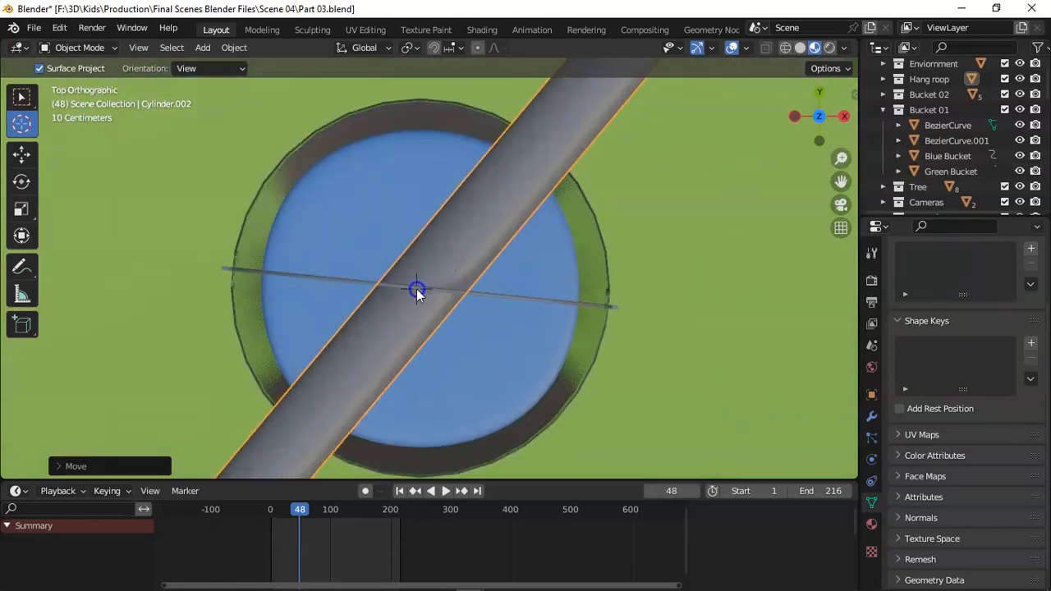
Refine the 3D cursor's height and depth where the blue bucket's handle crosses the pipe.
{"action": "key", "text": "KP_1"}
{"action": "left_click_drag", "start_coordinate": [436, 111], "coordinate": [435, 152]}
{"action": "key", "text": "KP_7"}
{"action": "left_click", "coordinate": [422, 167]}
{"action": "left_click", "coordinate": [442, 289]}
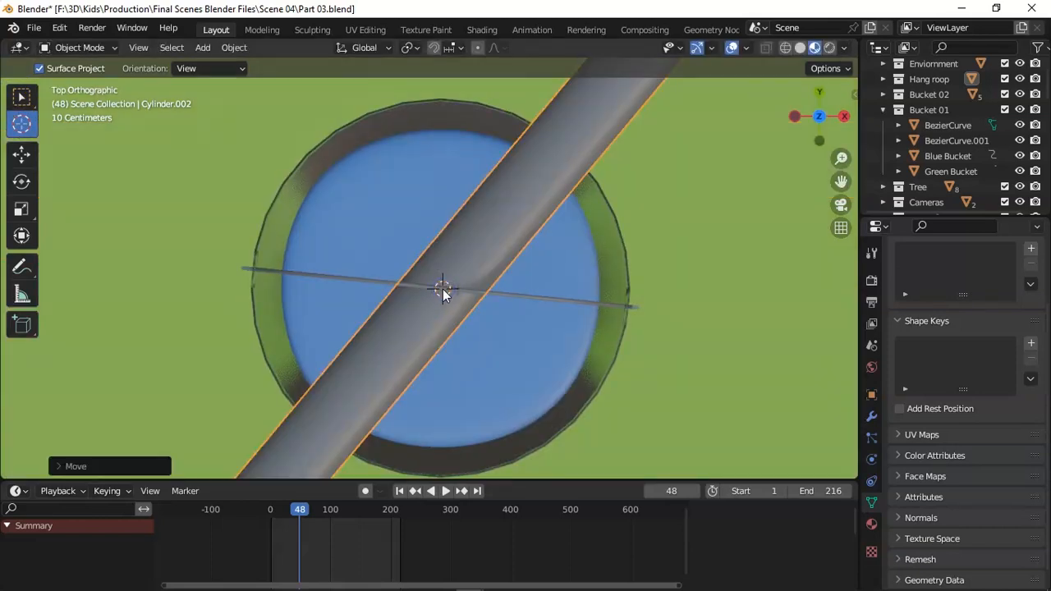
{"action": "key", "text": "KP_1"}
{"action": "key", "text": "KP_7"}
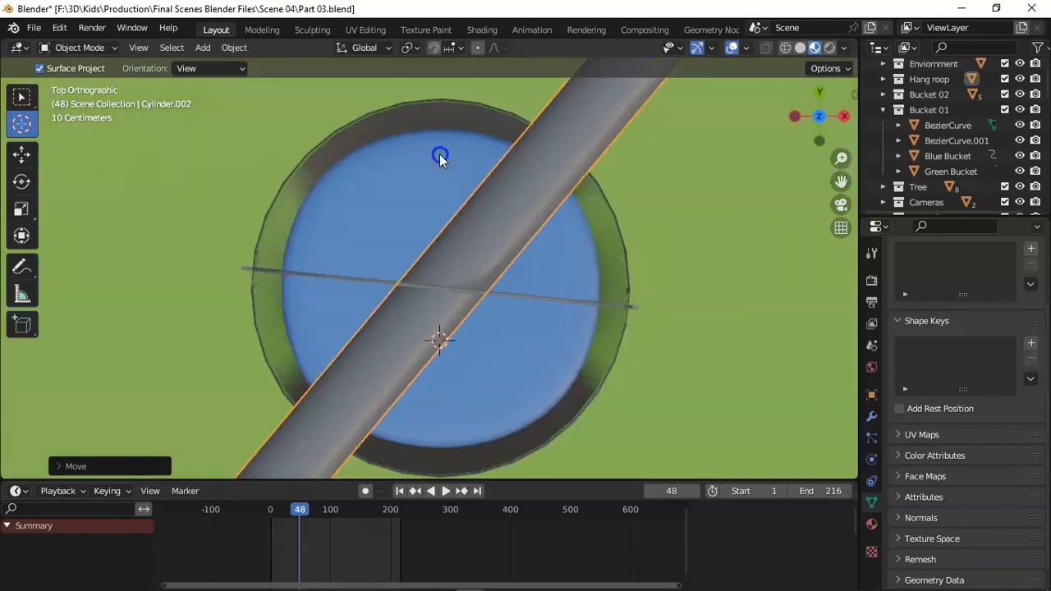
{"action": "key", "text": "KP_1"}
{"action": "mouse_move", "coordinate": [435, 170]}
{"action": "left_mouse_down"}
{"action": "mouse_move", "coordinate": [435, 132]}
{"action": "mouse_move", "coordinate": [435, 149]}
{"action": "left_mouse_up"}
{"action": "key", "text": "KP_7"}
{"action": "left_click_drag", "start_coordinate": [442, 284], "coordinate": [439, 288]}
{"action": "key", "text": "KP_1"}
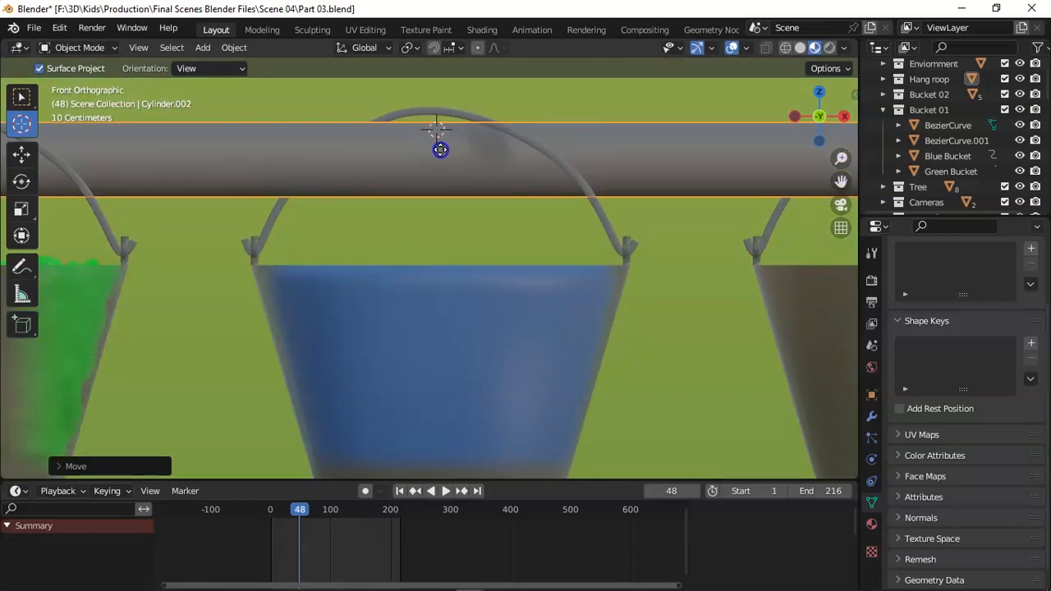
Realign the 3D cursor to the pipe's upper edge, directly beneath the crest of the blue bucket's handle.
{"action": "key", "text": "KP_7"}
{"action": "key", "text": "KP_3"}
{"action": "left_click_drag", "start_coordinate": [441, 253], "coordinate": [423, 153]}
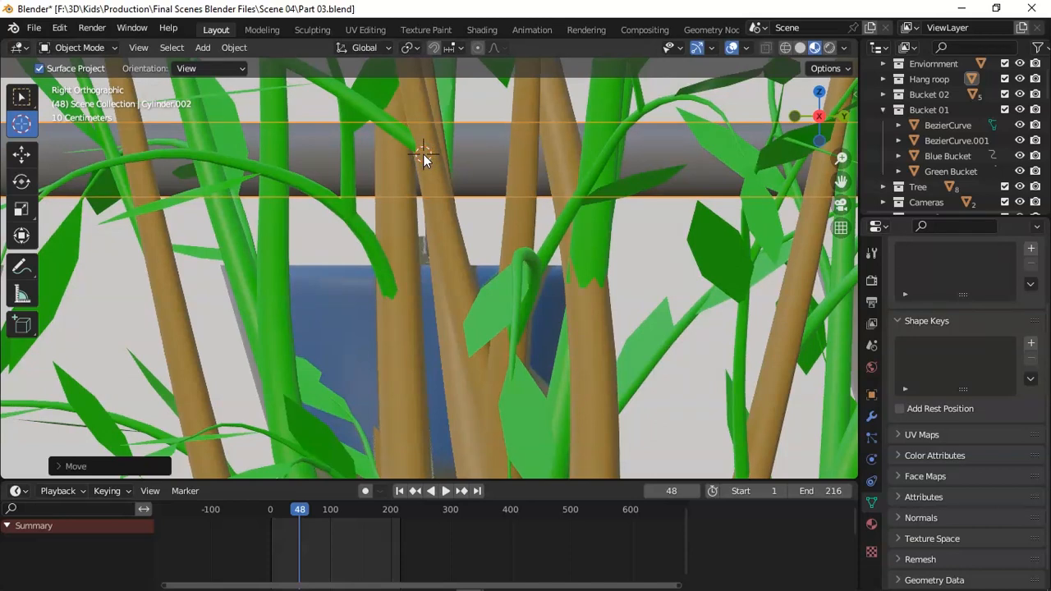
{"action": "key", "text": "KP_7"}
{"action": "left_click_drag", "start_coordinate": [441, 279], "coordinate": [439, 285]}
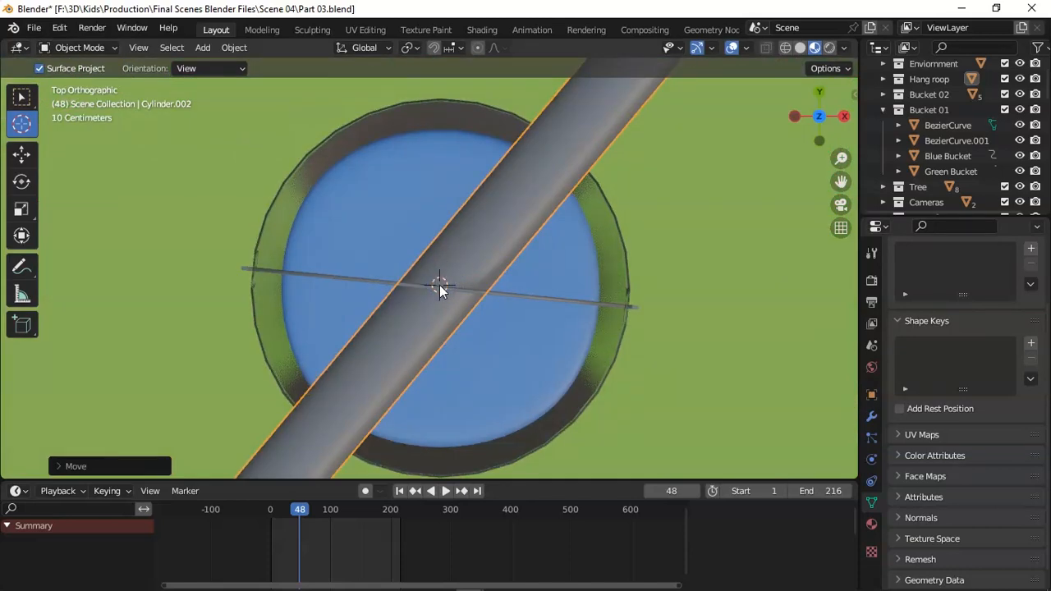
{"action": "key", "text": "KP_3"}
{"action": "key", "text": "KP_1"}
{"action": "left_click_drag", "start_coordinate": [449, 228], "coordinate": [428, 356]}
{"action": "key", "text": "KP_7"}
{"action": "left_click", "coordinate": [441, 286]}
{"action": "key", "text": "KP_1"}
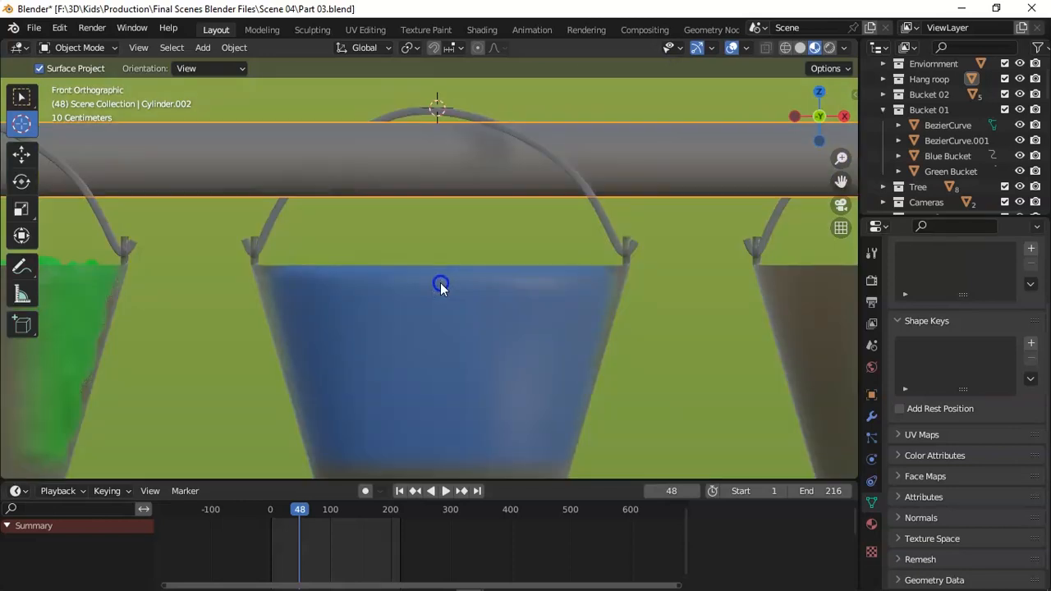
{"action": "key", "text": "KP_7"}
{"action": "left_click", "coordinate": [437, 290]}
{"action": "key", "text": "KP_1"}
Set the origin of Bucket water Blue to the 3D cursor on the pipe.
{"action": "key", "text": "w"}
{"action": "left_click", "coordinate": [480, 266]}
{"action": "right_click", "coordinate": [463, 291]}
{"action": "mouse_move", "coordinate": [464, 291]}
{"action": "left_click", "coordinate": [555, 308]}
{"action": "left_click", "coordinate": [471, 293]}
{"action": "right_click", "coordinate": [471, 293]}
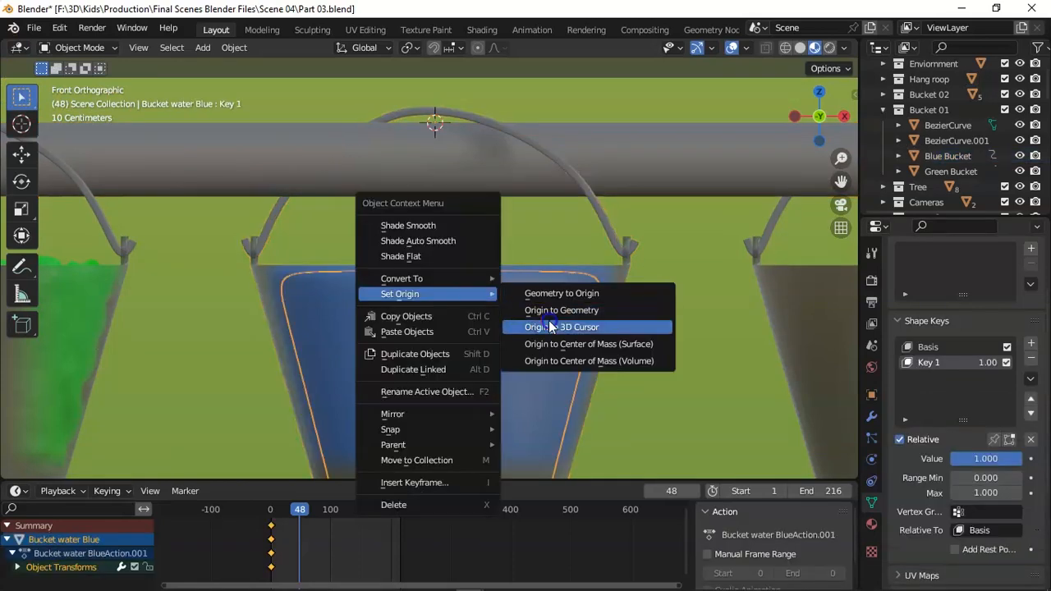
{"action": "left_click", "coordinate": [549, 323]}
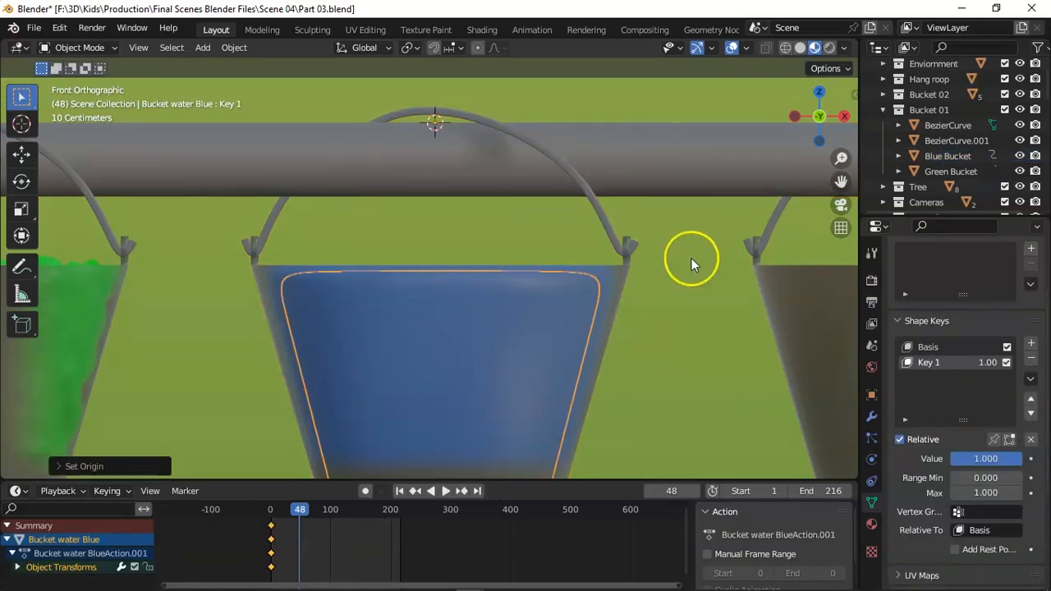
Select the Blue Bucket together with Bucket water Blue and scrub the timeline to check their keyframed position.
{"action": "left_click", "coordinate": [948, 156]}
{"action": "scroll", "coordinate": [969, 124], "scroll_direction": "down", "scroll_amount": 10}
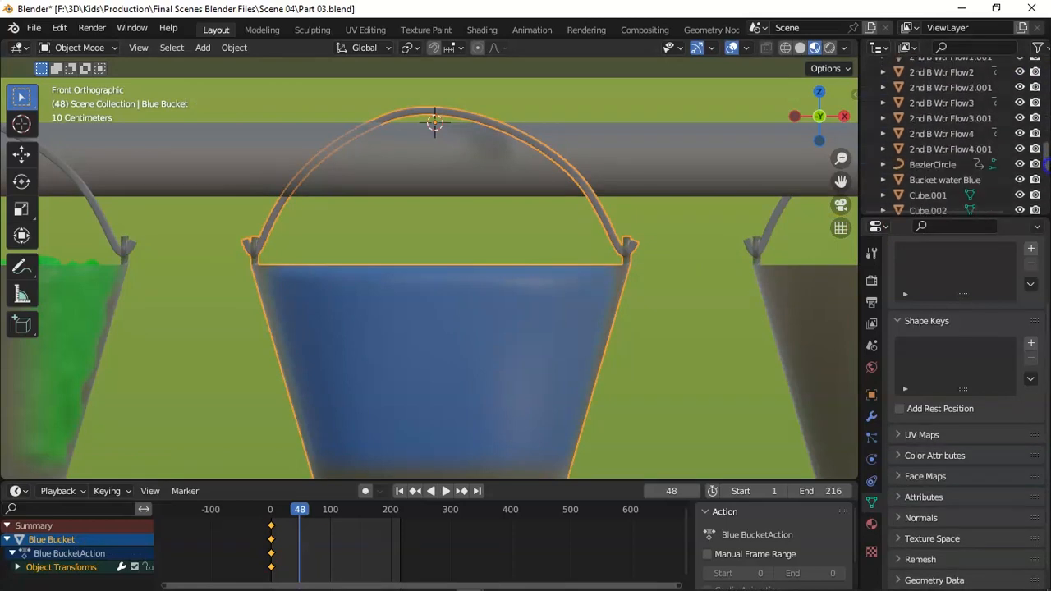
{"action": "scroll", "coordinate": [974, 130], "scroll_direction": "down", "scroll_amount": 2}
{"action": "left_click", "coordinate": [973, 125], "text": "ctrl"}
{"action": "scroll", "coordinate": [575, 312], "scroll_direction": "down", "scroll_amount": 2}
{"action": "left_click_drag", "start_coordinate": [299, 510], "coordinate": [276, 510]}
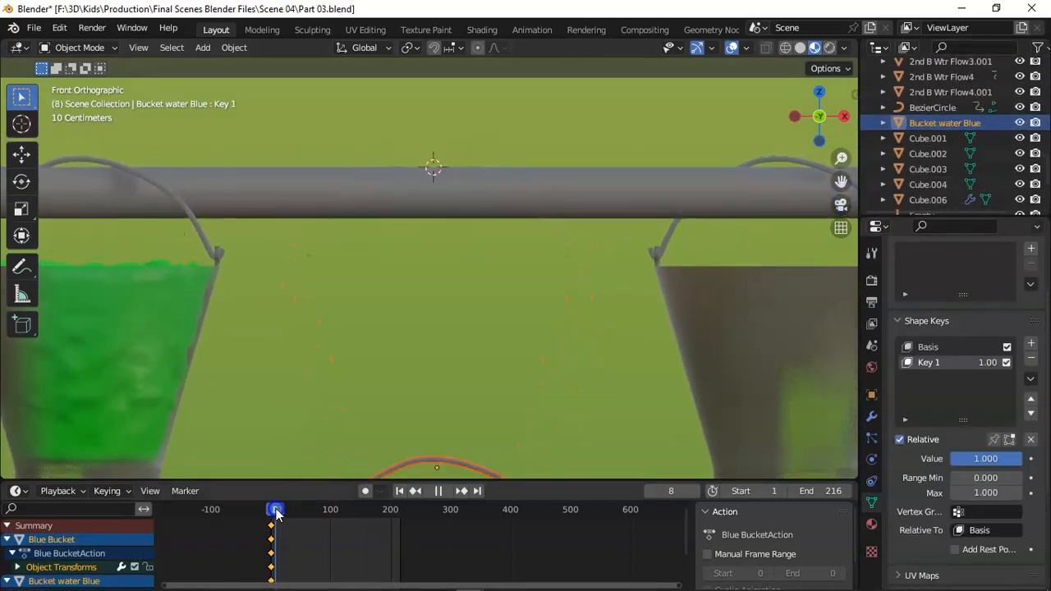
Undo the recent changes to the Blue Bucket and its water.
{"action": "key", "text": "ctrl+z"}
{"action": "key", "text": "ctrl+z"}
{"action": "key", "text": "ctrl+z"}
{"action": "key", "text": "ctrl+z"}
{"action": "key", "text": "ctrl+z"}
{"action": "key", "text": "ctrl+z"}
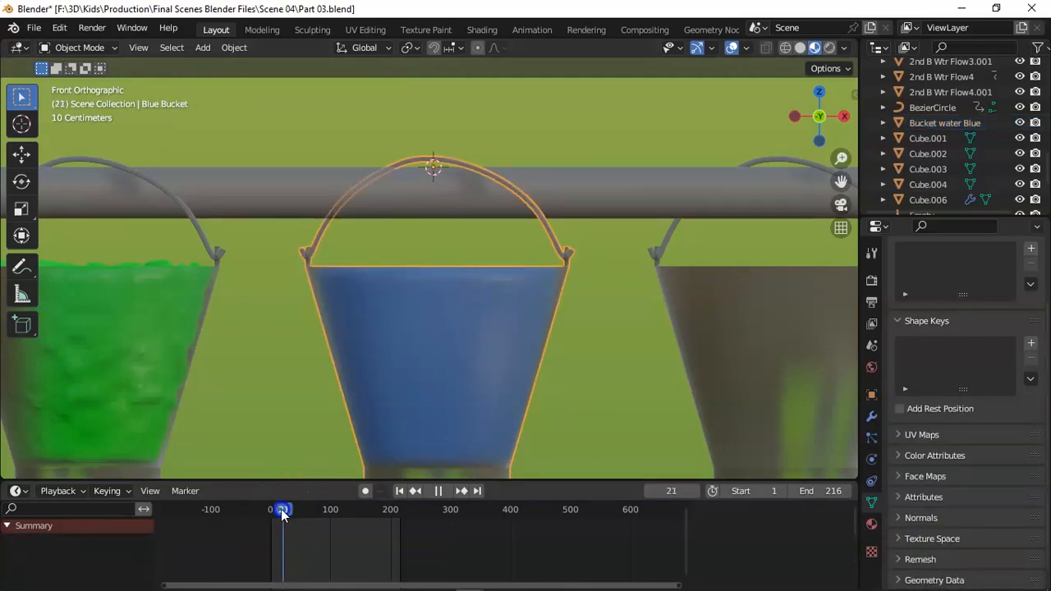
Insert a keyframe at frame 1 for the Blue Bucket and Bucket water Blue together.
{"action": "left_click", "coordinate": [660, 492]}
{"action": "left_click", "coordinate": [972, 125]}
{"action": "scroll", "coordinate": [1047, 111], "scroll_direction": "up", "scroll_amount": 5}
{"action": "left_click_drag", "start_coordinate": [1048, 112], "coordinate": [1041, 180]}
{"action": "left_click", "coordinate": [952, 123]}
{"action": "left_click", "coordinate": [964, 123]}
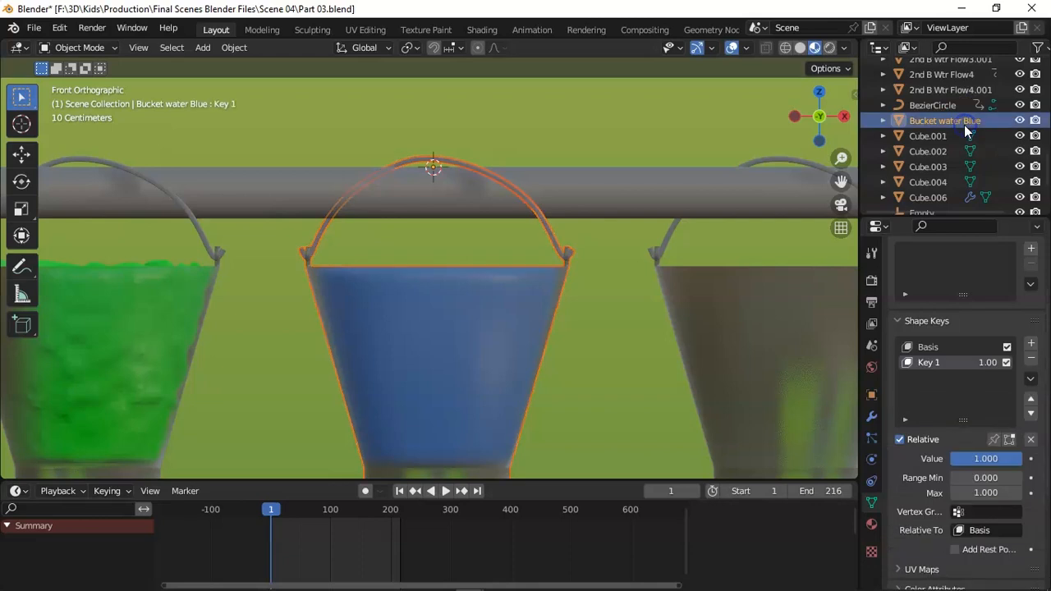
{"action": "key", "text": "i"}
{"action": "left_click", "coordinate": [705, 222]}
Rotate the Blue Bucket and its water onto their side about the handle point at frame 1.
{"action": "middle_click_drag", "start_coordinate": [705, 223], "coordinate": [45, 136]}
{"action": "key", "text": "shift+h"}
{"action": "key", "text": "r"}
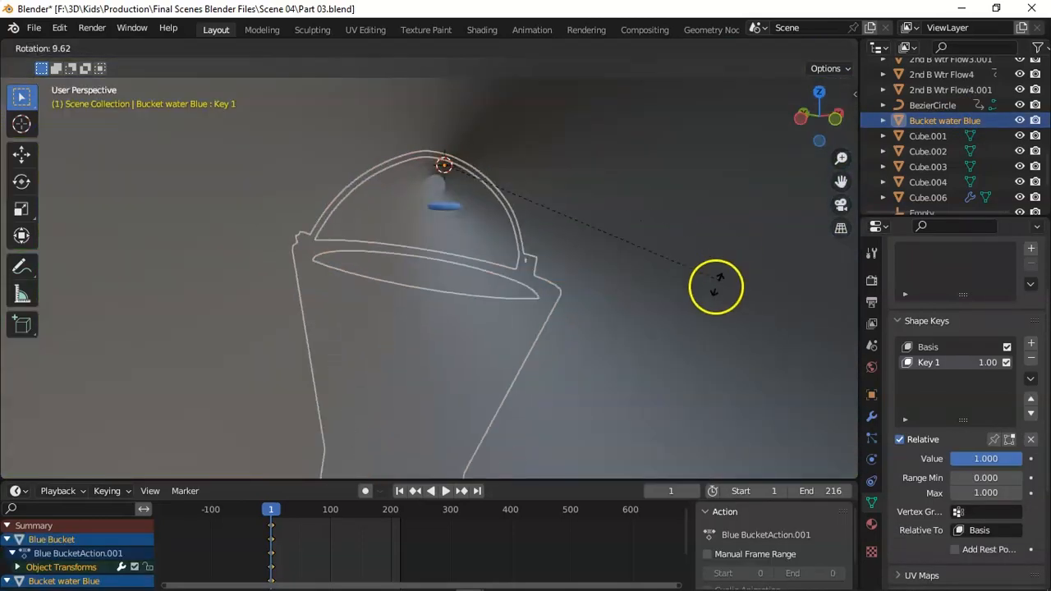
{"action": "left_click", "coordinate": [418, 390]}
Move the tipped bucket and its water so the handle rests against the pipe, adjusting it from several views.
{"action": "left_click", "coordinate": [819, 93]}
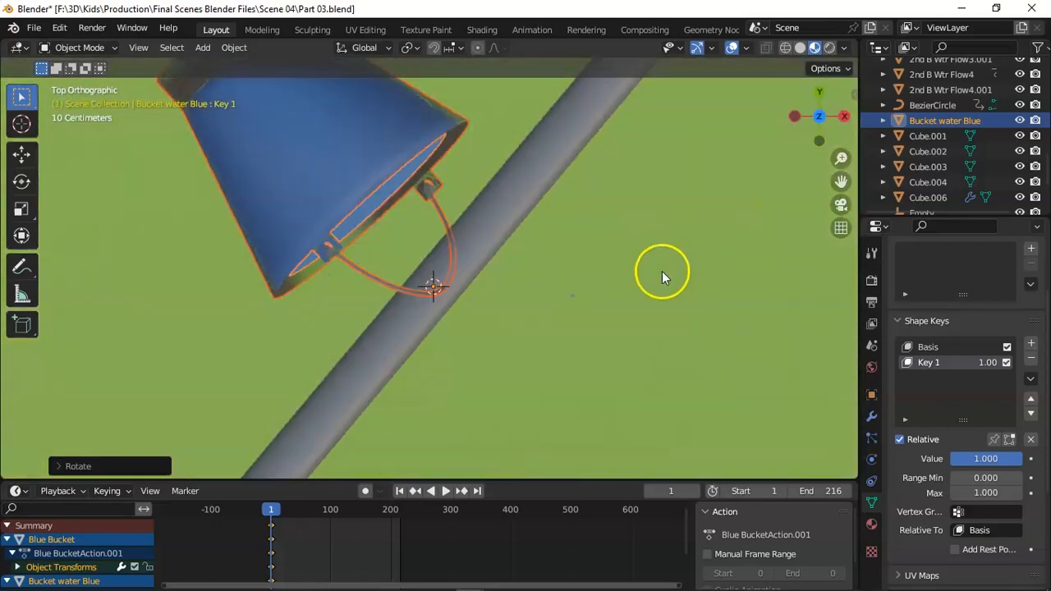
{"action": "key", "text": "g"}
{"action": "left_click", "coordinate": [559, 369]}
{"action": "key", "text": "KP_1"}
{"action": "key", "text": "g"}
{"action": "left_click", "coordinate": [544, 283]}
{"action": "key", "text": "KP_7"}
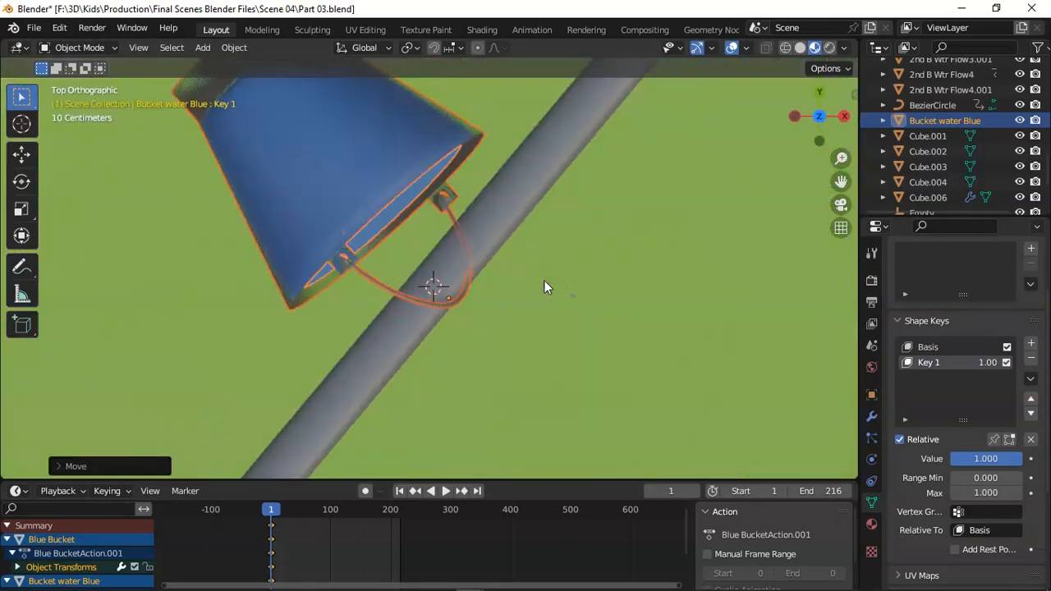
{"action": "key", "text": "g"}
{"action": "left_click", "coordinate": [553, 287]}
{"action": "key", "text": "KP_1"}
{"action": "left_click_drag", "start_coordinate": [819, 109], "coordinate": [563, 123]}
{"action": "key", "text": "g"}
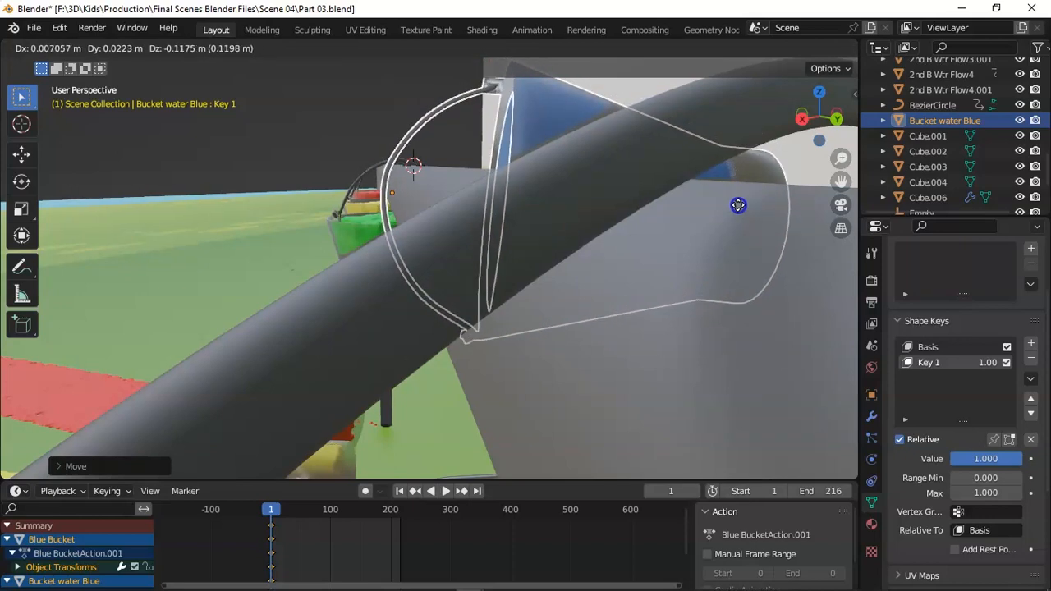
{"action": "left_click", "coordinate": [738, 205]}
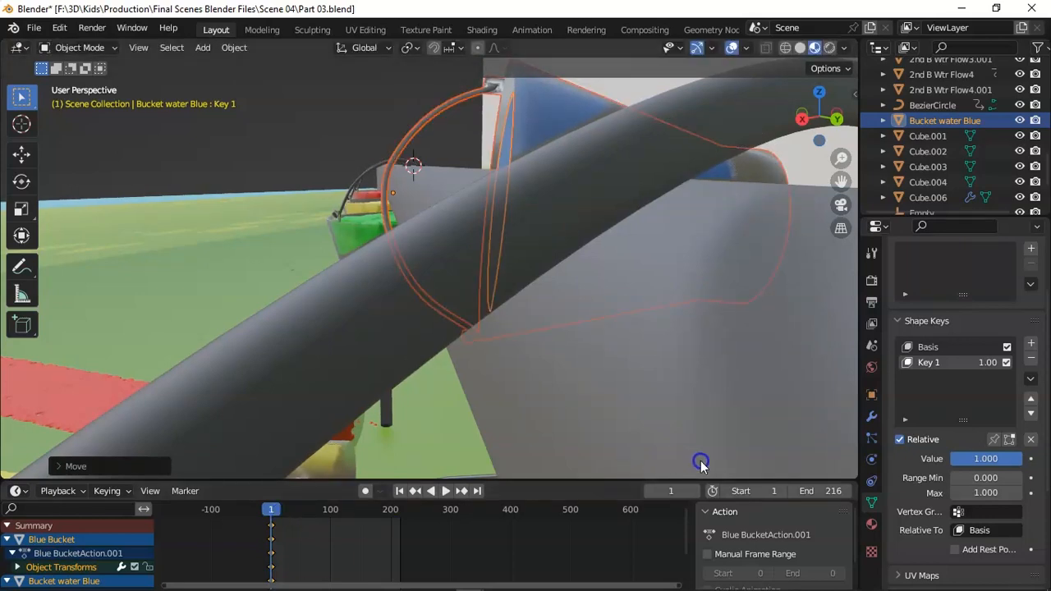
At frame 48, rotate the Blue Bucket and its water about 99° onto their side and move them so the handle rests on the pipe.
{"action": "type", "text": "48"}
{"action": "key", "text": "Return"}
{"action": "key", "text": "KP_Decimal"}
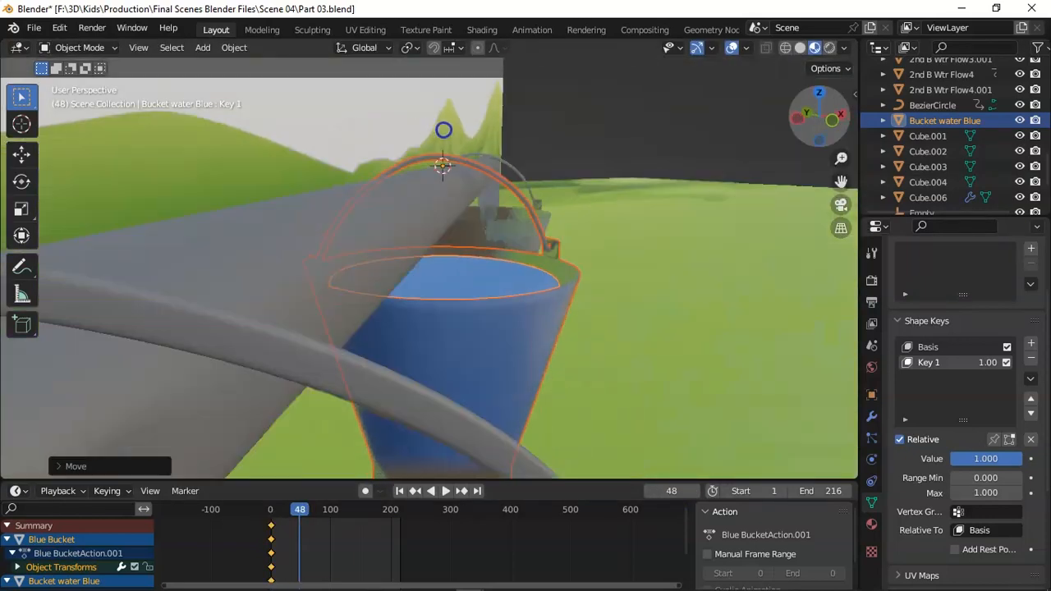
{"action": "key", "text": "r"}
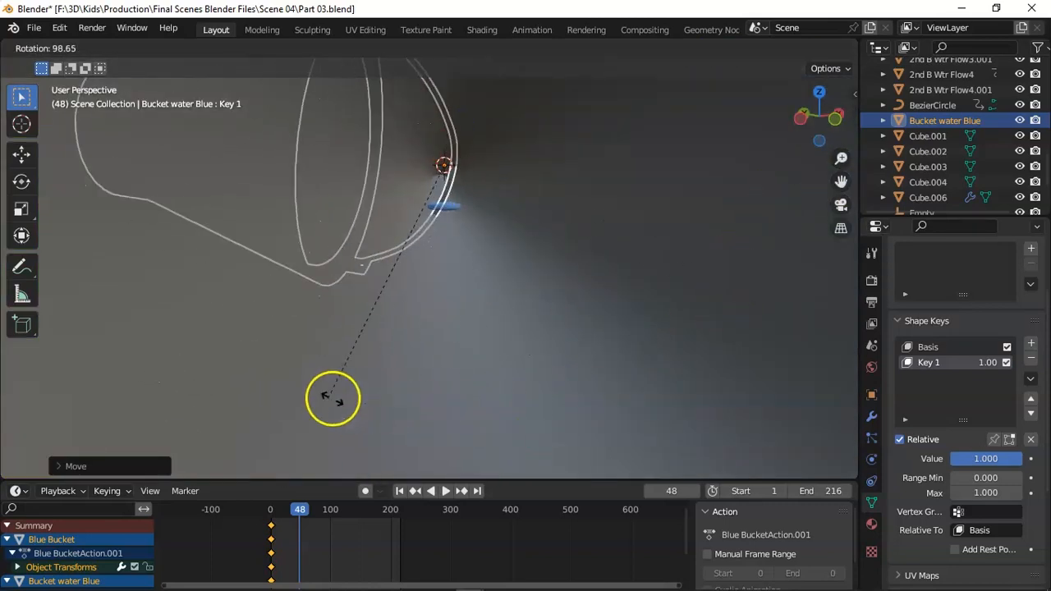
{"action": "left_click", "coordinate": [336, 400]}
{"action": "middle_click_drag", "start_coordinate": [692, 216], "coordinate": [561, 387]}
{"action": "key", "text": "KP_7"}
{"action": "key", "text": "g"}
{"action": "left_click", "coordinate": [562, 388]}
{"action": "key", "text": "g"}
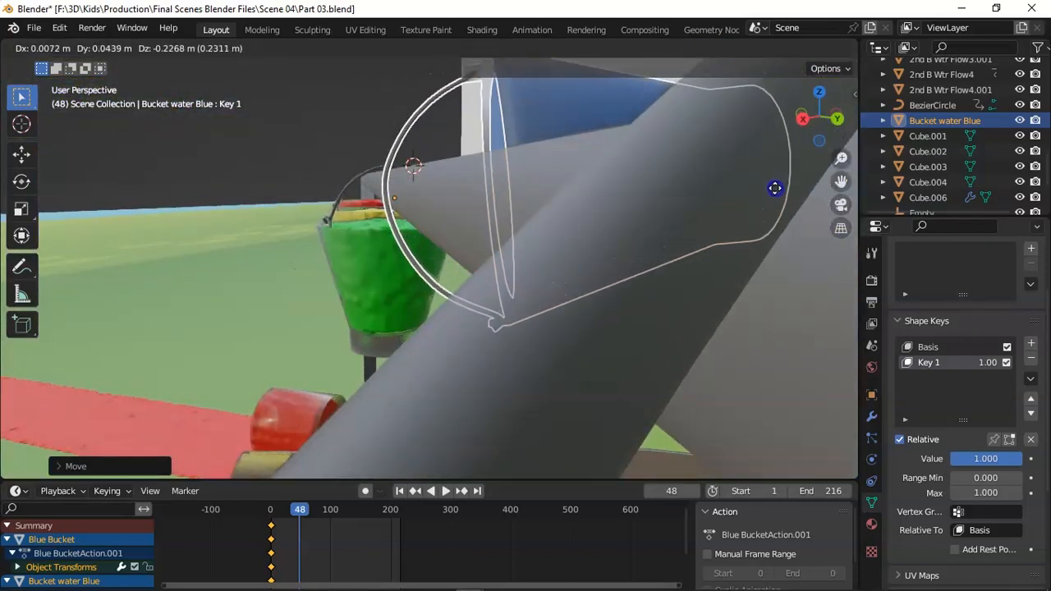
{"action": "left_click", "coordinate": [776, 194]}
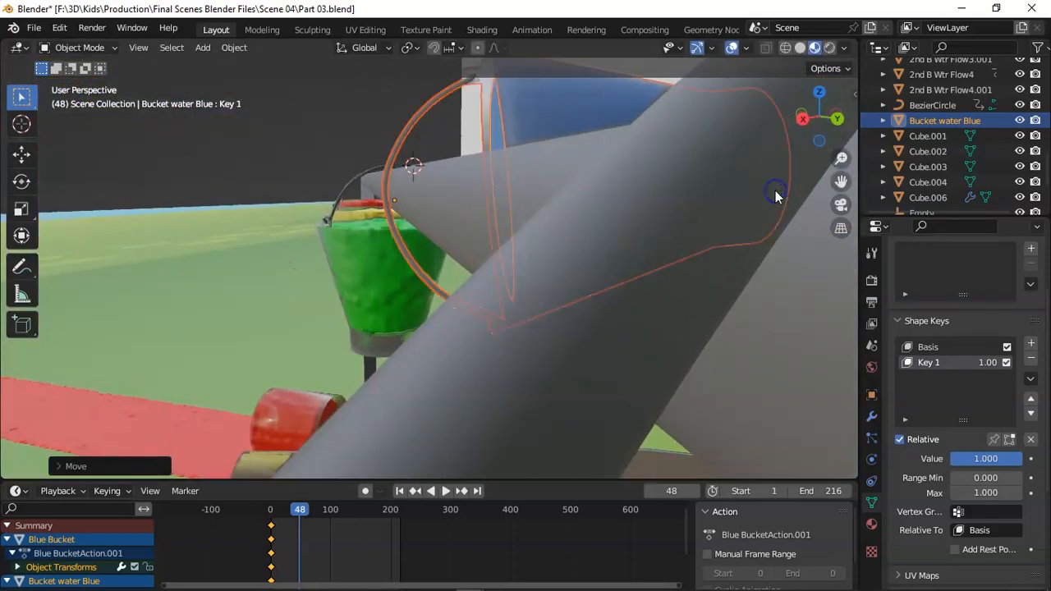
Insert a keyframe at frame 48 for the tipped Blue Bucket and its water, and play back the tipping.
{"action": "left_click", "coordinate": [823, 122]}
{"action": "left_click", "coordinate": [819, 93]}
{"action": "left_click_drag", "start_coordinate": [827, 124], "coordinate": [718, 360]}
{"action": "key", "text": "i"}
{"action": "left_click", "coordinate": [639, 221]}
{"action": "left_click_drag", "start_coordinate": [281, 512], "coordinate": [265, 511]}
{"action": "key", "text": "space"}
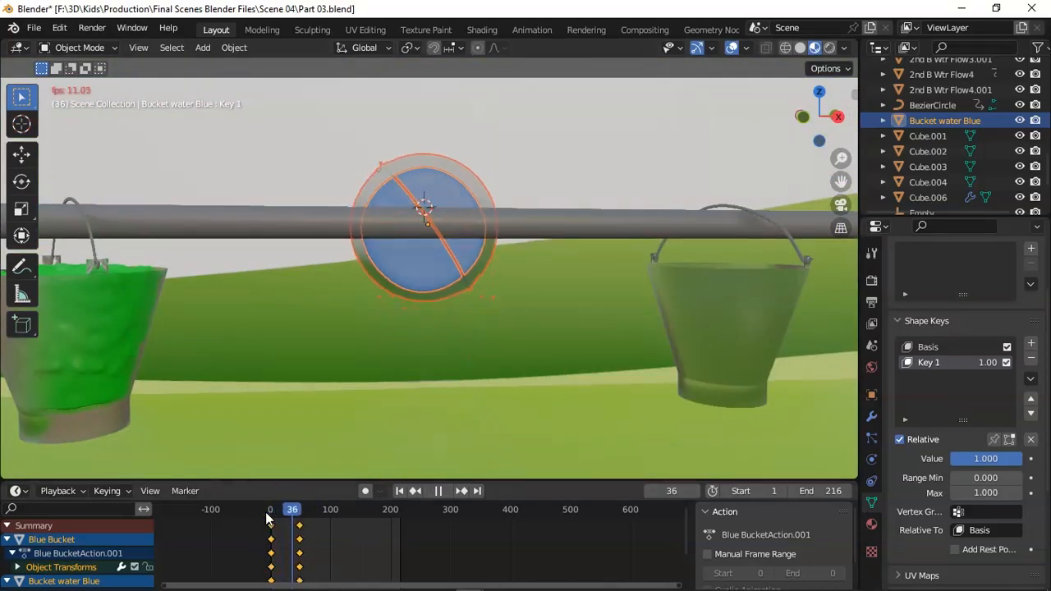
{"action": "key", "text": "space"}
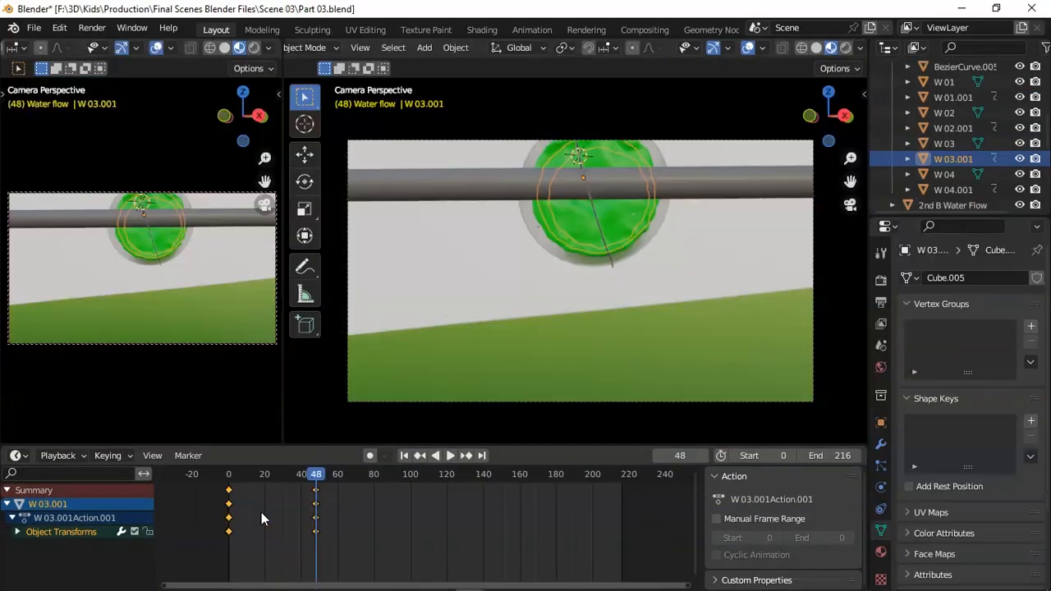
Paste the green water flow object from the Scene 03 file into this scene and move it to the mouth of the blue bucket.
{"action": "left_click_drag", "start_coordinate": [317, 476], "coordinate": [466, 477]}
{"action": "left_click", "coordinate": [584, 390]}
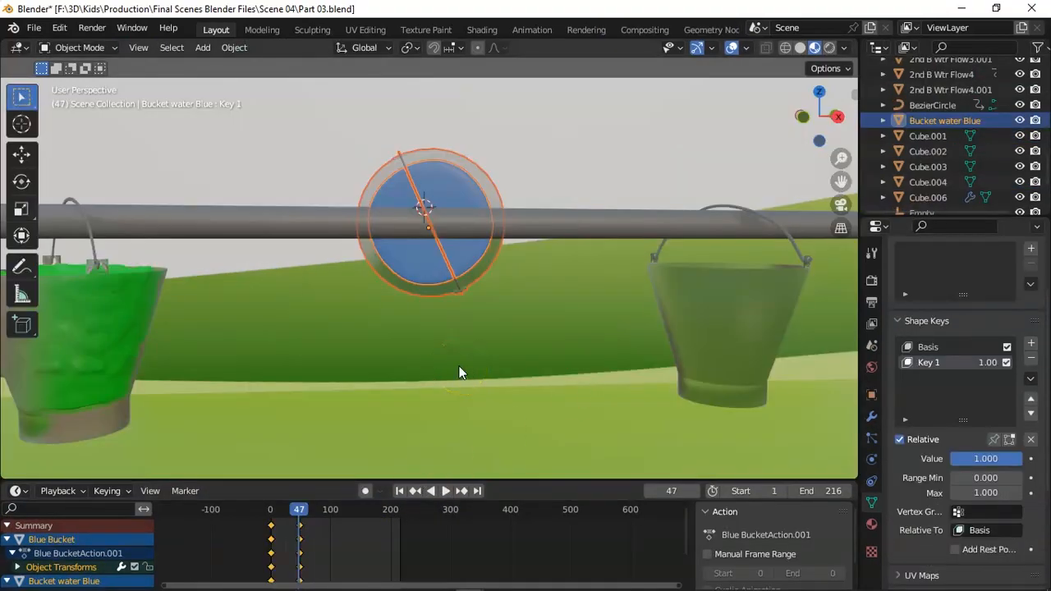
{"action": "key", "text": "ctrl+v"}
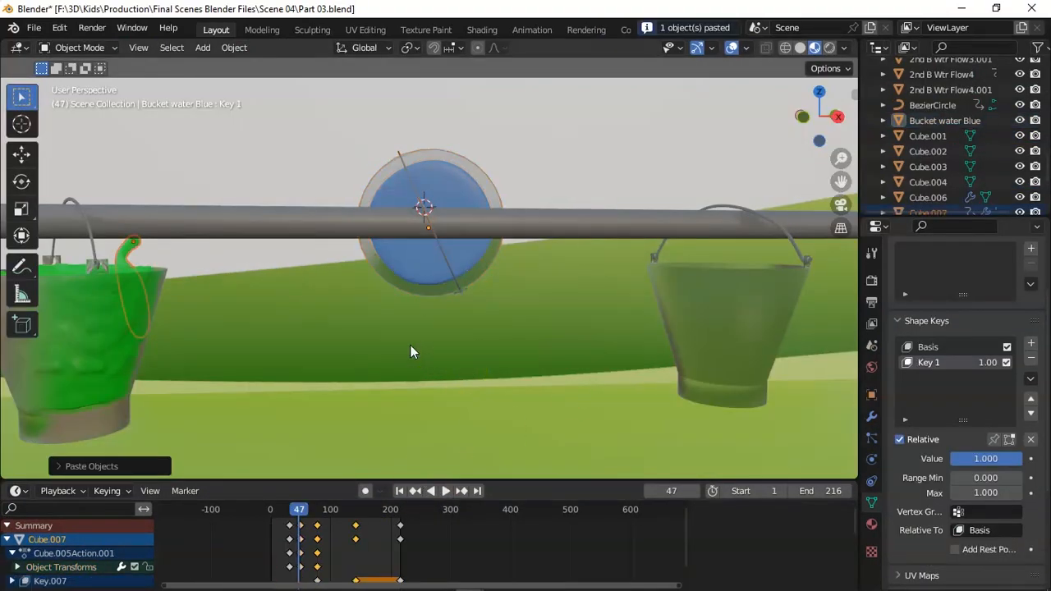
{"action": "mouse_move", "coordinate": [302, 511]}
{"action": "left_mouse_down"}
{"action": "mouse_move", "coordinate": [331, 511]}
{"action": "mouse_move", "coordinate": [288, 508]}
{"action": "mouse_move", "coordinate": [310, 510]}
{"action": "left_mouse_up"}
{"action": "key", "text": "KP_7"}
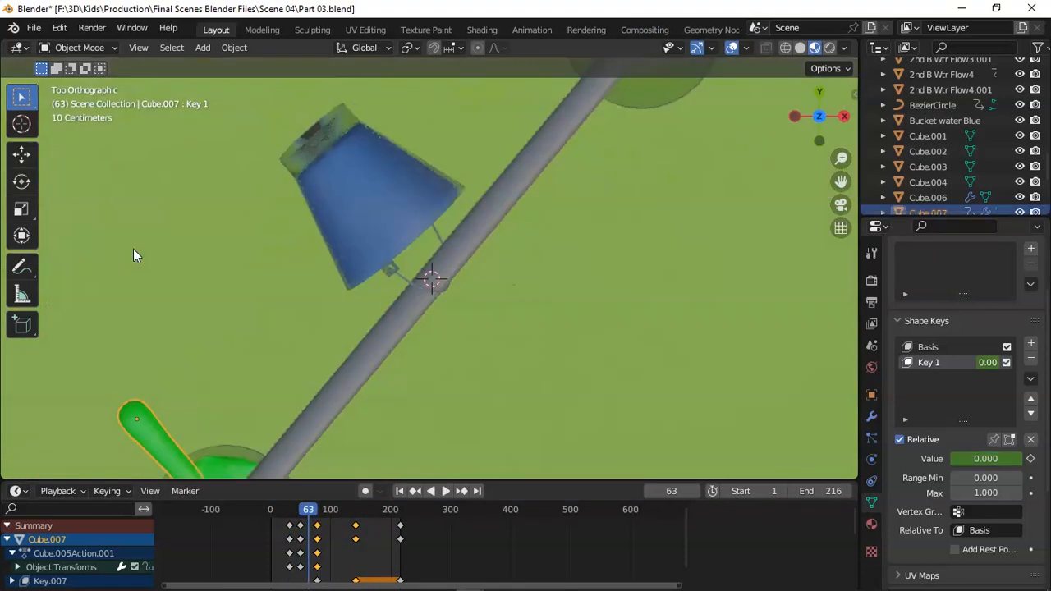
{"action": "key", "text": "g"}
{"action": "left_click", "coordinate": [509, 127]}
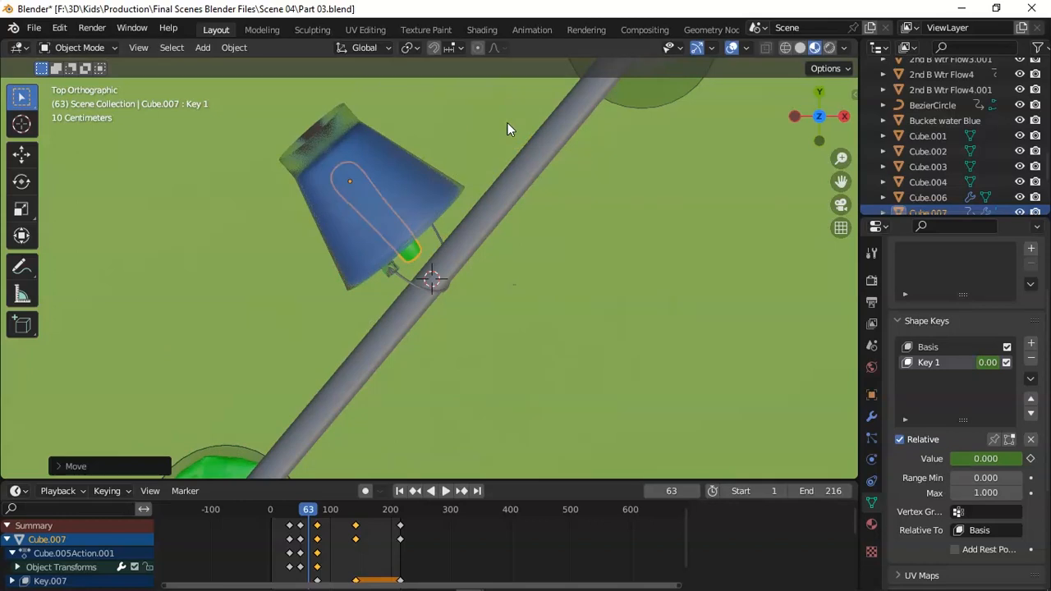
Delete all keyframes of the pasted green water flow and remove the object from the scene.
{"action": "key", "text": "a"}
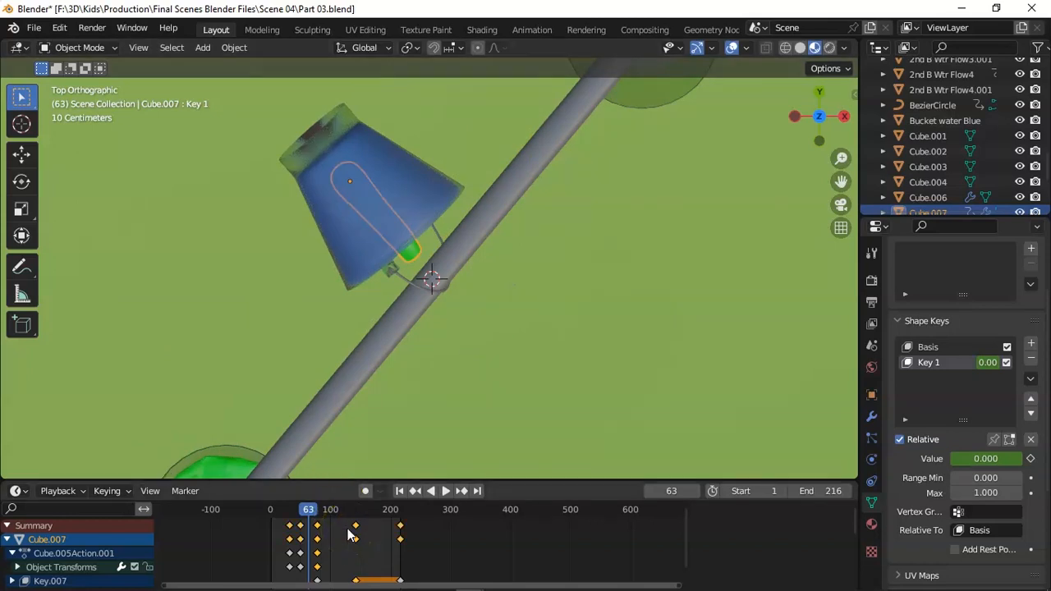
{"action": "key", "text": "Delete"}
{"action": "left_click", "coordinate": [277, 518]}
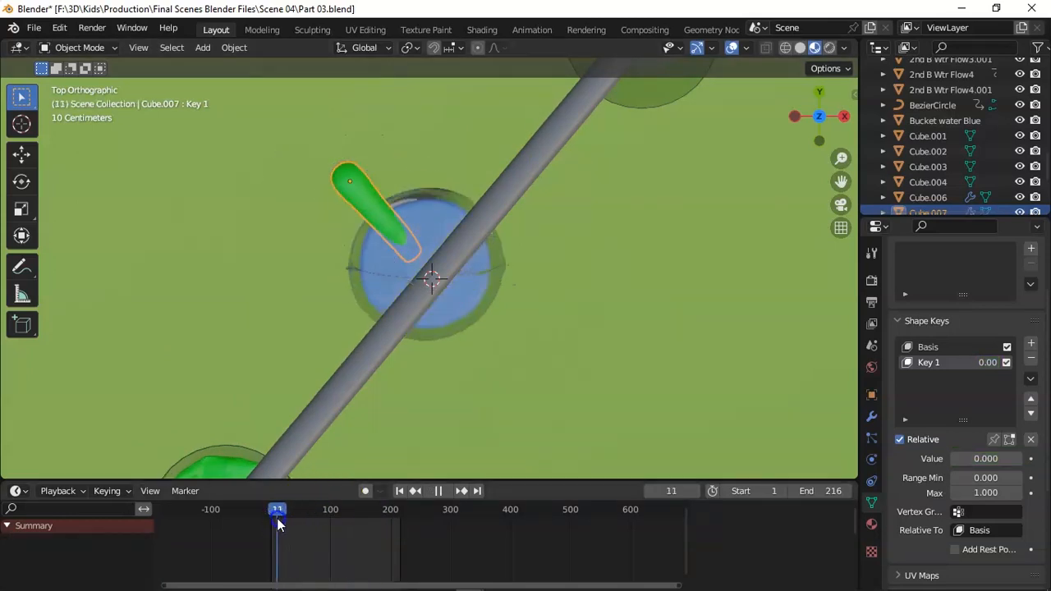
{"action": "key", "text": "Delete"}
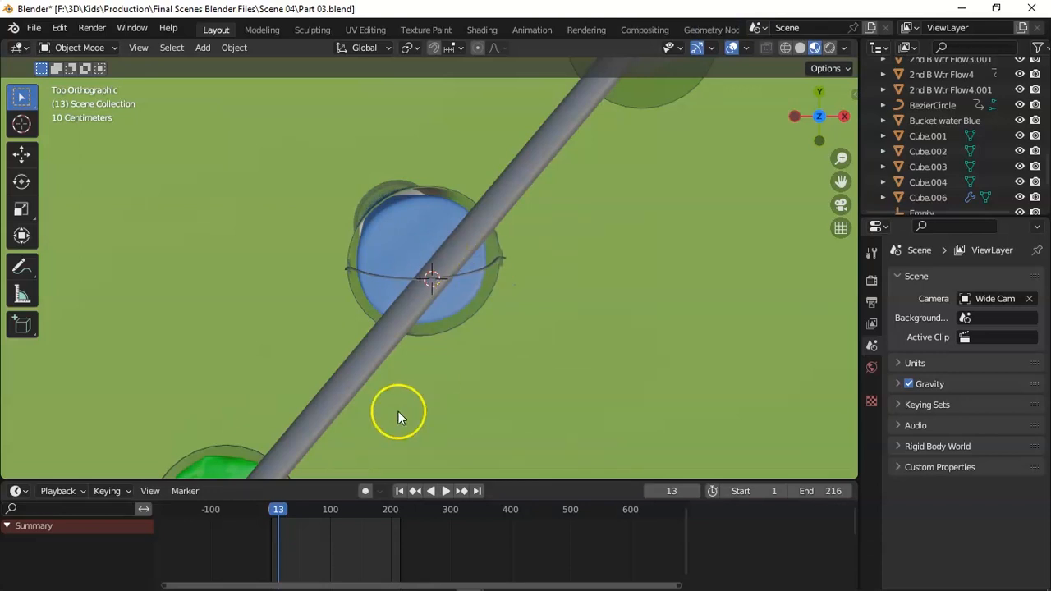
At frame 48 in camera view, add a cube, scale it down and place it over the blue bucket's opening.
{"action": "left_click", "coordinate": [271, 511]}
{"action": "key", "text": "KP_1"}
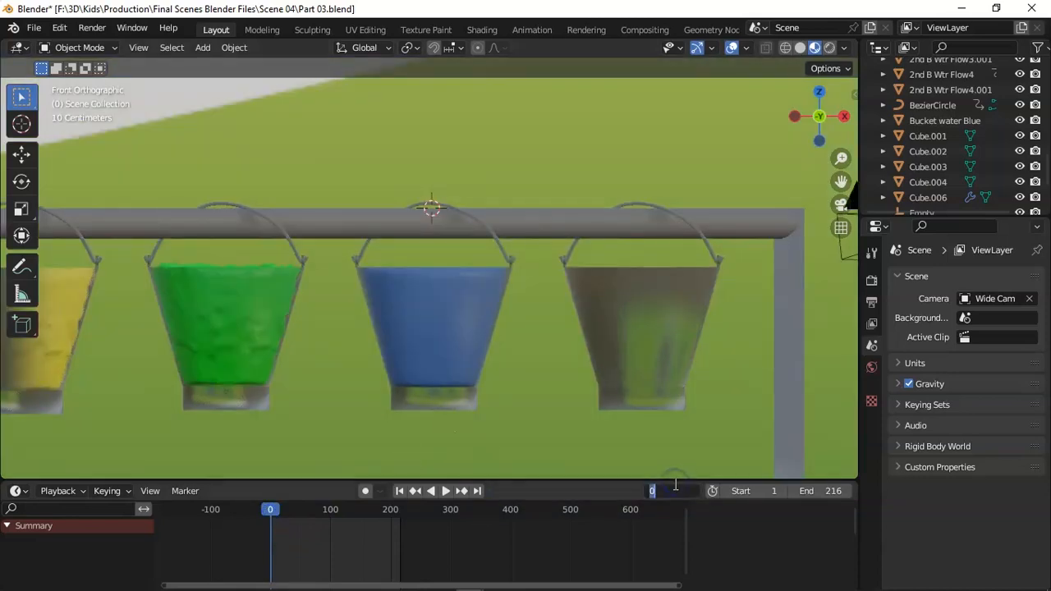
{"action": "type", "text": "48"}
{"action": "key", "text": "Return"}
{"action": "key", "text": "KP_0"}
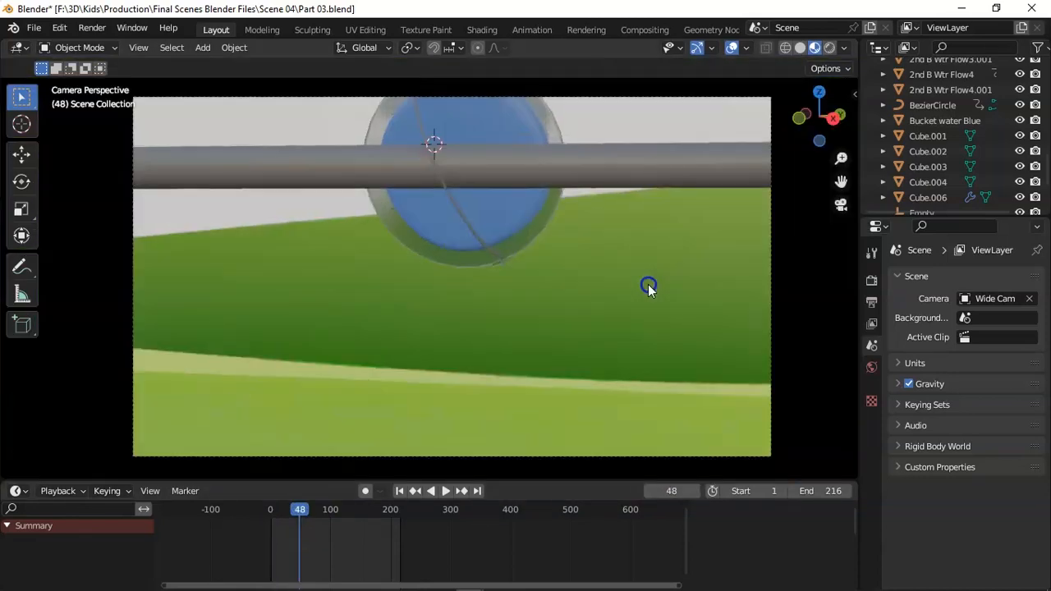
{"action": "key", "text": "shift+a"}
{"action": "mouse_move", "coordinate": [672, 254]}
{"action": "left_click", "coordinate": [727, 258]}
{"action": "key", "text": "s"}
{"action": "left_click", "coordinate": [586, 223]}
{"action": "key", "text": "g"}
{"action": "left_click", "coordinate": [575, 243]}
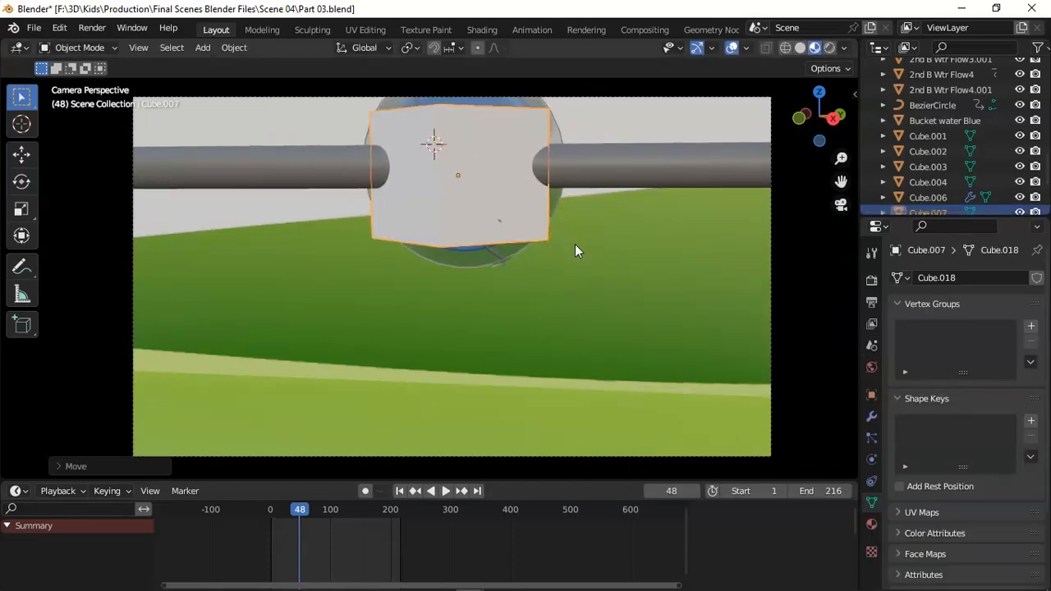
Give the new cube a Subdivision Surface modifier with viewport level 3.
{"action": "left_click", "coordinate": [871, 416]}
{"action": "left_click", "coordinate": [967, 277]}
{"action": "left_click", "coordinate": [731, 476]}
{"action": "key", "text": "ctrl+3"}
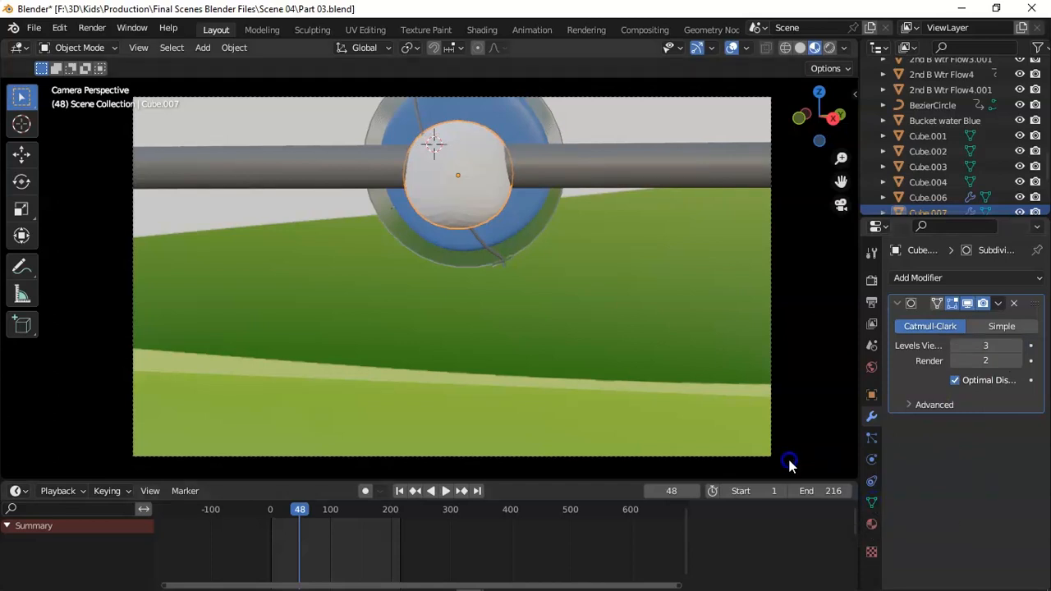
Split the 3D viewport into two areas, with the camera frame fitted in a narrow one without a toolbar.
{"action": "left_click_drag", "start_coordinate": [856, 42], "coordinate": [200, 200]}
{"action": "scroll", "coordinate": [202, 169], "scroll_direction": "down", "scroll_amount": 2}
{"action": "key", "text": "t"}
{"action": "left_click_drag", "start_coordinate": [220, 66], "coordinate": [264, 57]}
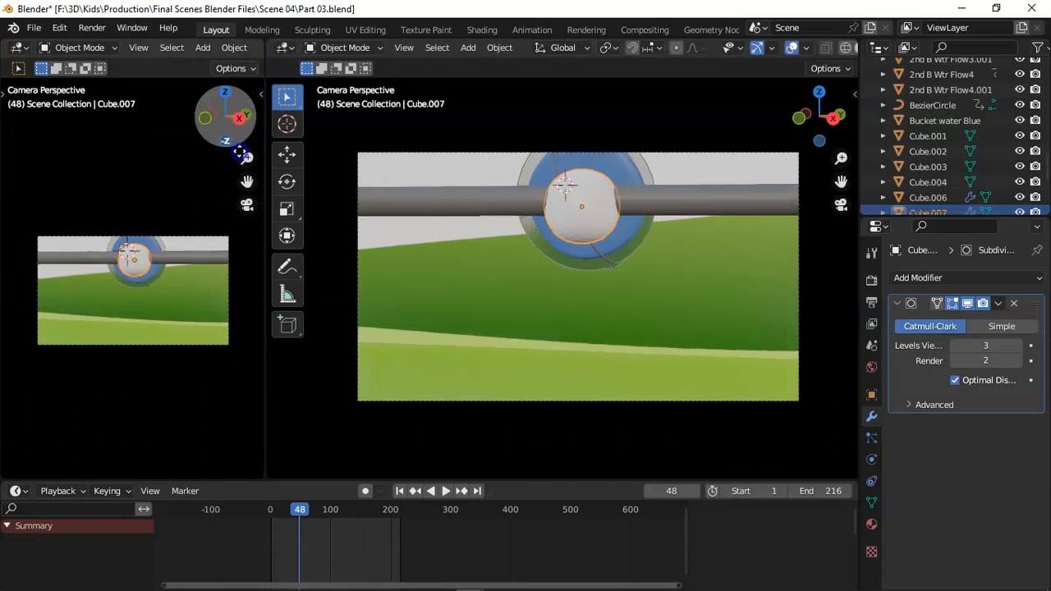
{"action": "key", "text": "Home"}
{"action": "key", "text": "n"}
{"action": "left_click", "coordinate": [849, 162]}
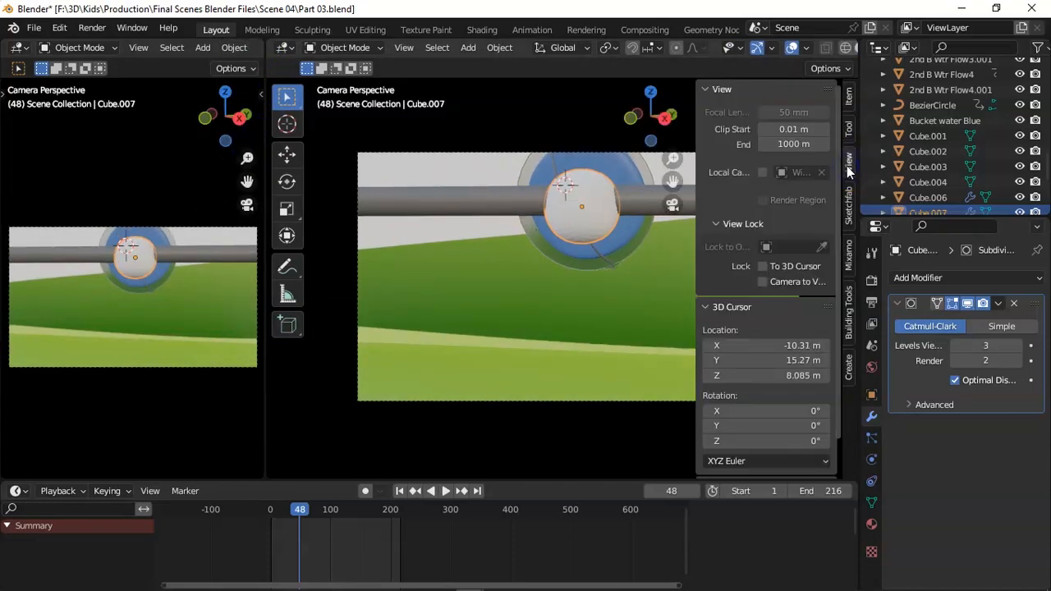
{"action": "key", "text": "n"}
From the top view, move the subdivided cube into the tipped blue bucket, leaving the camera view in the second area.
{"action": "left_click_drag", "start_coordinate": [851, 108], "coordinate": [838, 156]}
{"action": "key", "text": "KP_7"}
{"action": "key", "text": "g"}
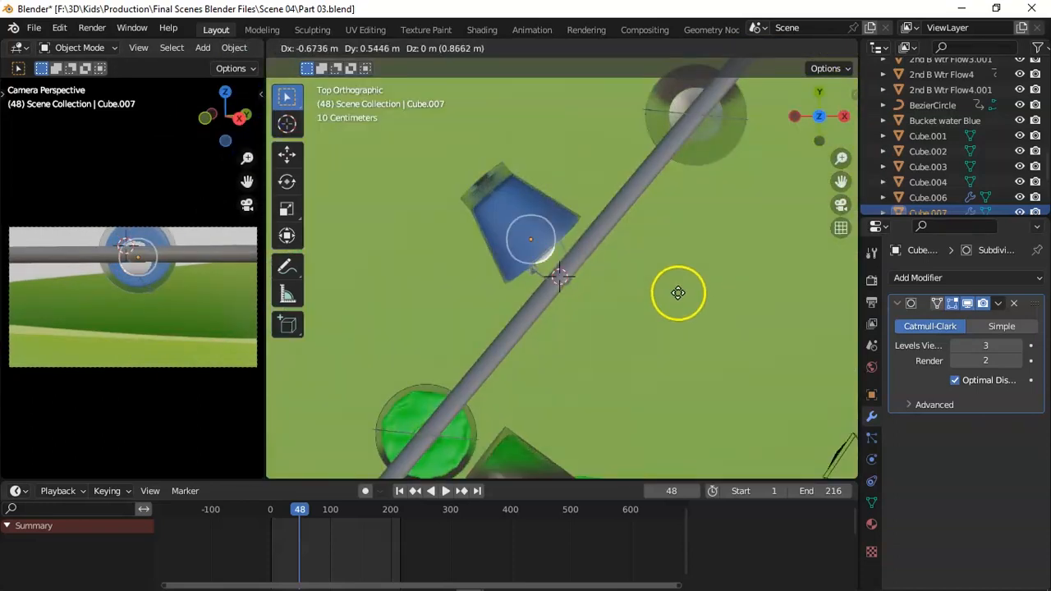
{"action": "left_click", "coordinate": [669, 282]}
{"action": "middle_click_drag", "start_coordinate": [668, 282], "coordinate": [772, 410]}
{"action": "left_click", "coordinate": [648, 220]}
Rotate the cube's mesh about 51° in Edit Mode from the top view and display the larger viewport as wireframe.
{"action": "key", "text": "Tab"}
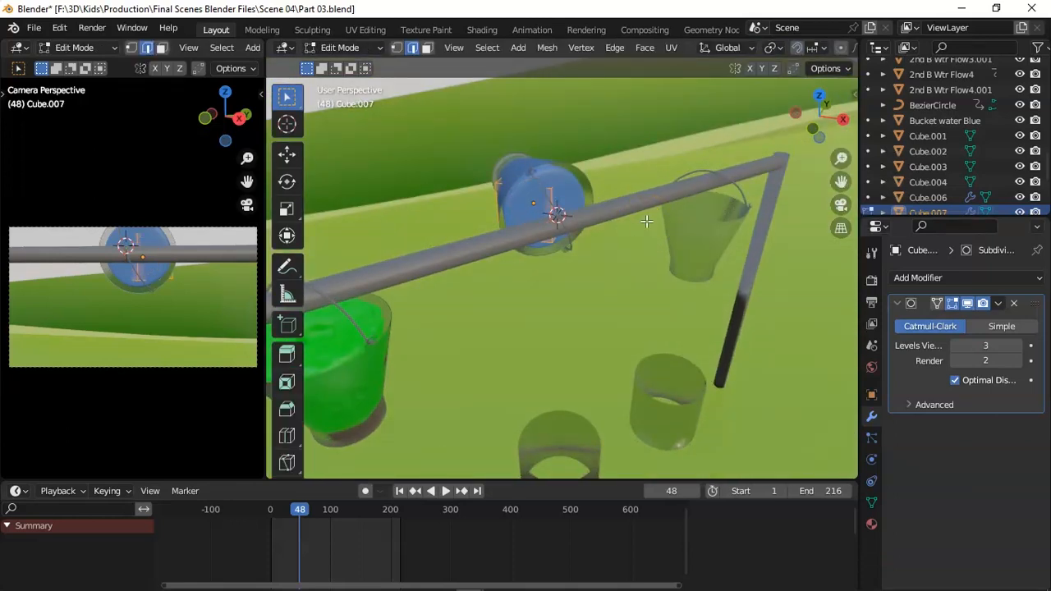
{"action": "key", "text": "KP_7"}
{"action": "key", "text": "r"}
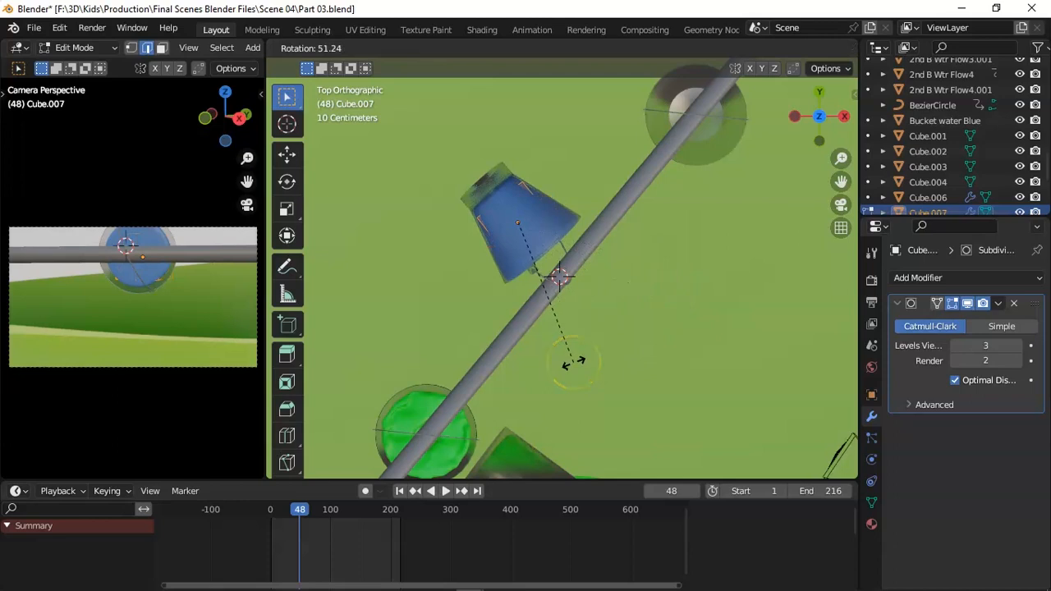
{"action": "left_click", "coordinate": [570, 364]}
{"action": "scroll", "coordinate": [822, 53], "scroll_direction": "down", "scroll_amount": 5}
{"action": "left_click", "coordinate": [801, 48]}
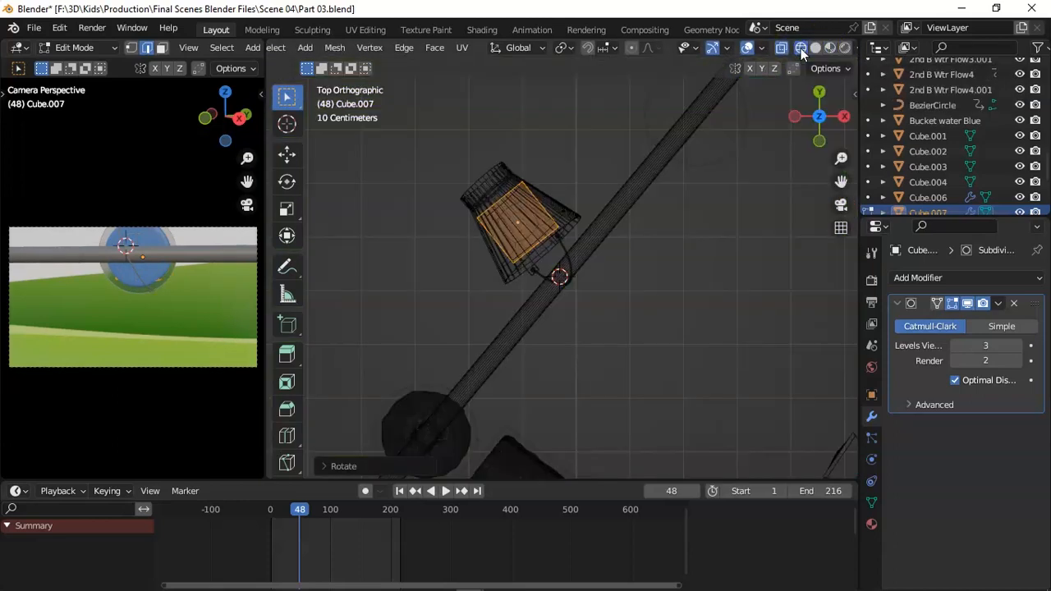
{"action": "key", "text": "Tab"}
{"action": "key", "text": "r"}
{"action": "right_click", "coordinate": [665, 223]}
{"action": "key", "text": "Tab"}
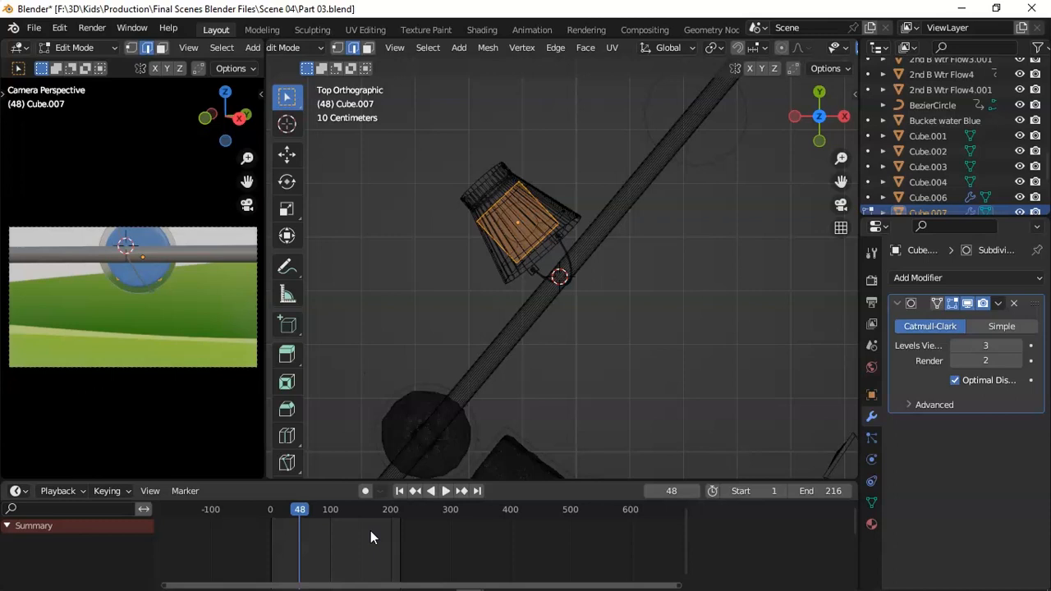
Select the cube's face toward the bucket's mouth and move it about 1.25 m out past the pipe.
{"action": "left_click_drag", "start_coordinate": [809, 135], "coordinate": [805, 128]}
{"action": "left_click", "coordinate": [542, 232]}
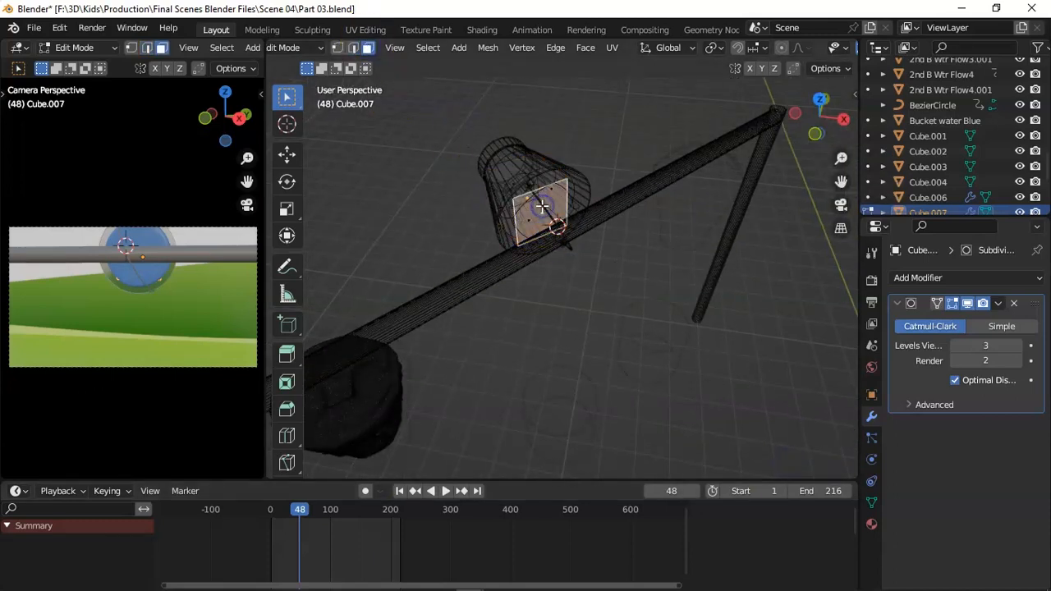
{"action": "key", "text": "KP_7"}
{"action": "key", "text": "g"}
{"action": "left_click", "coordinate": [615, 310]}
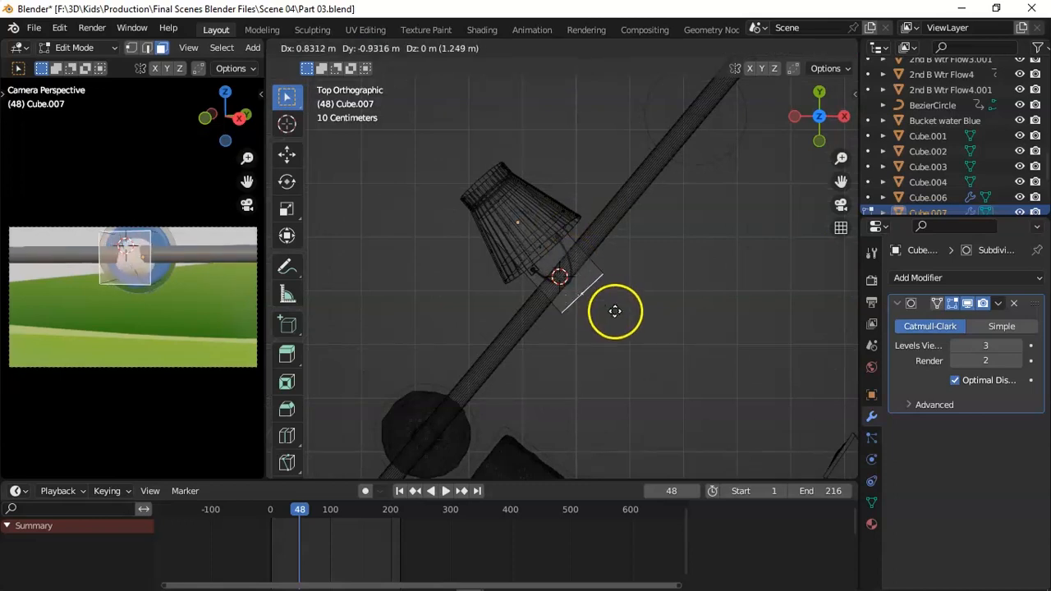
Scale the pulled-out face down and lower it below the pipe to form the start of the water flow.
{"action": "left_click_drag", "start_coordinate": [814, 134], "coordinate": [817, 119]}
{"action": "key", "text": "s"}
{"action": "left_click", "coordinate": [580, 261]}
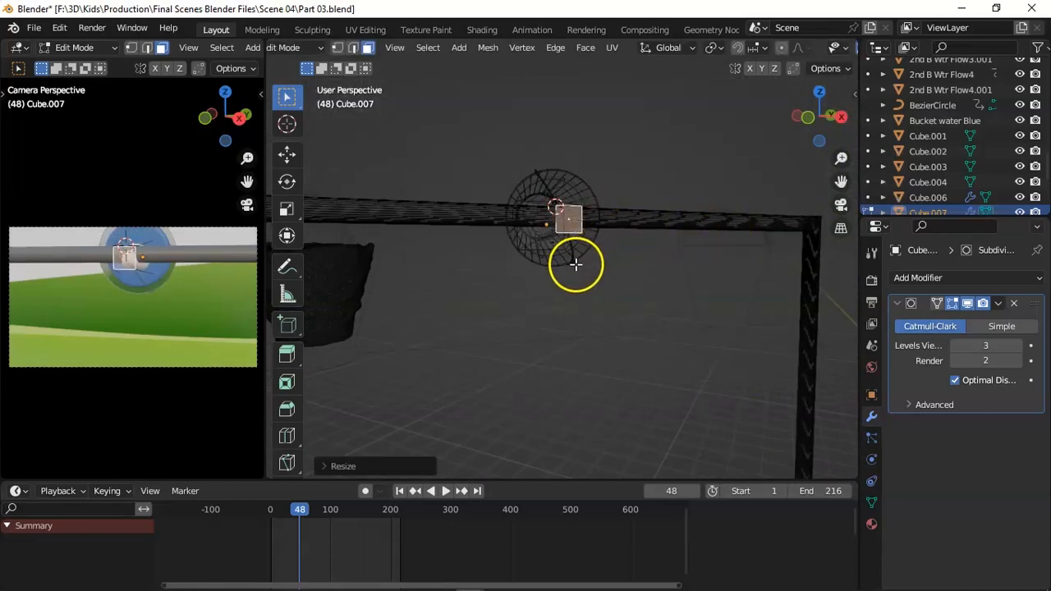
{"action": "key", "text": "g"}
{"action": "left_click", "coordinate": [587, 310]}
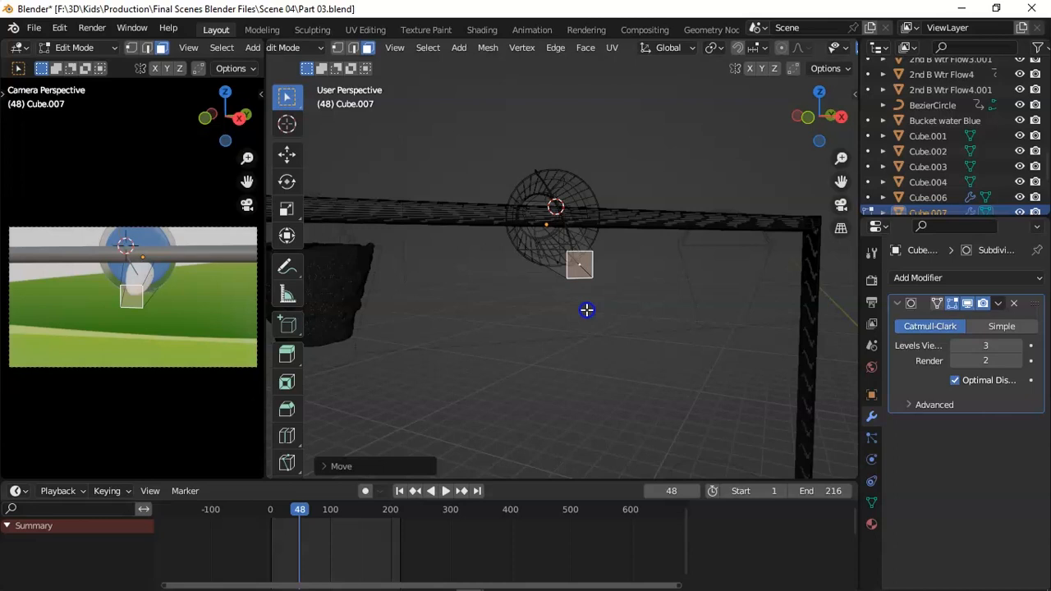
In Object Mode, rotate and shift Cube.007 from the top view so the flow lines up with the bucket's opening.
{"action": "key", "text": "Tab"}
{"action": "key", "text": "KP_7"}
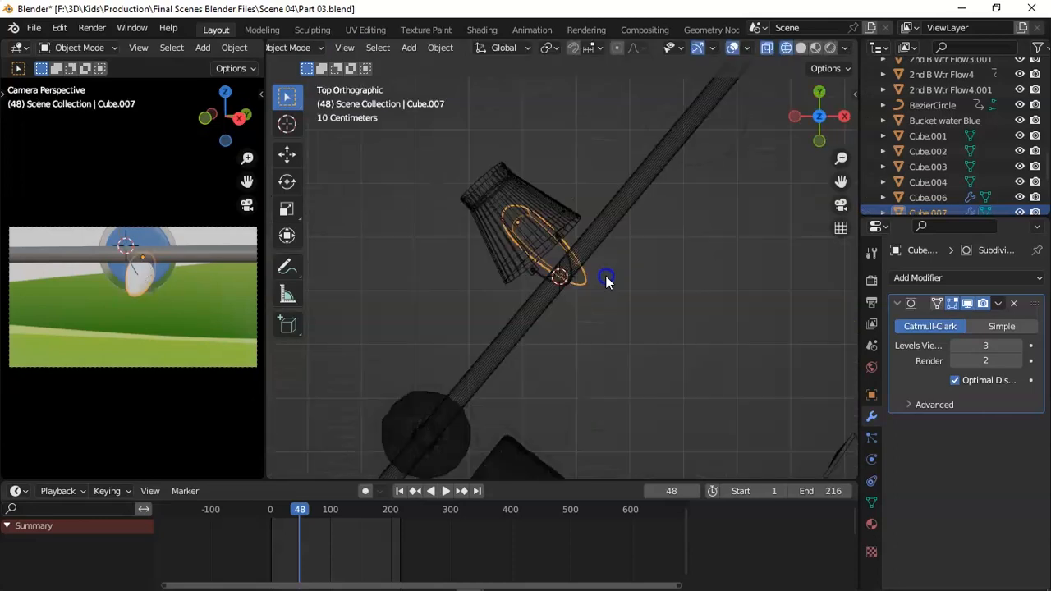
{"action": "key", "text": "r"}
{"action": "left_click", "coordinate": [676, 246]}
{"action": "key", "text": "r"}
{"action": "left_click", "coordinate": [658, 261]}
{"action": "key", "text": "g"}
{"action": "left_click", "coordinate": [651, 271]}
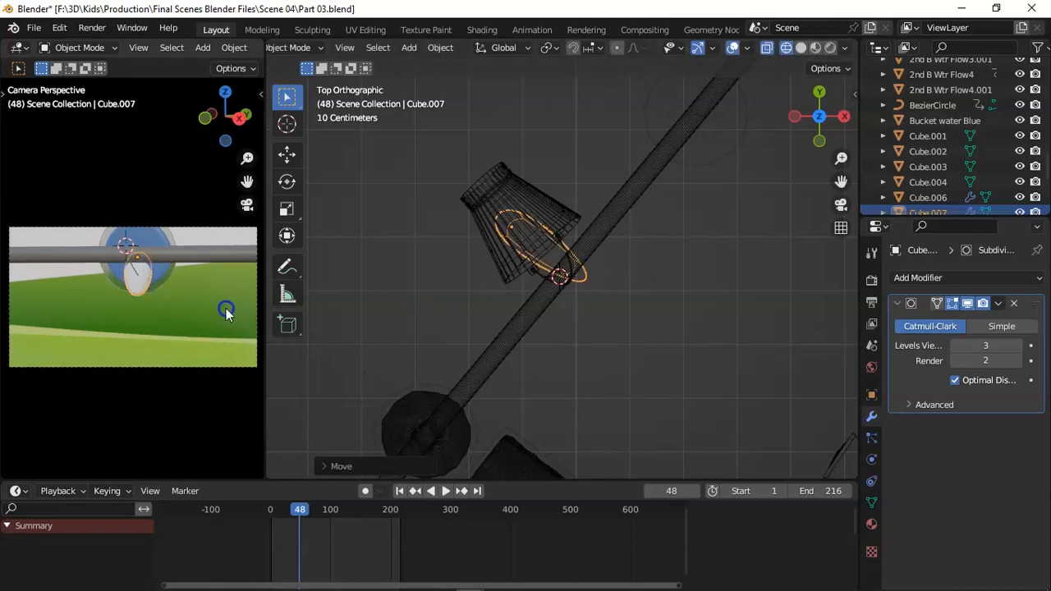
Insert a keyframe for Cube.007 at its pouring position, shortly after frame 48.
{"action": "left_click", "coordinate": [289, 517]}
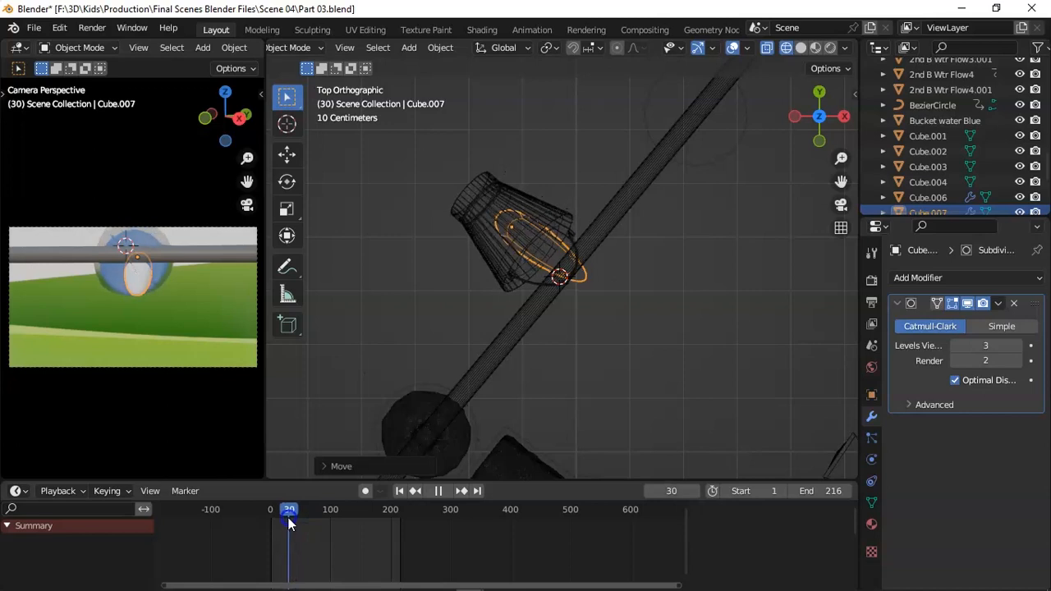
{"action": "left_click", "coordinate": [301, 514]}
{"action": "key", "text": "space"}
{"action": "key", "text": "i"}
{"action": "left_click", "coordinate": [331, 387]}
At frame 30, scale Cube.007 down, move it into the bucket, insert a keyframe there and play the animation.
{"action": "left_click_drag", "start_coordinate": [302, 509], "coordinate": [288, 510]}
{"action": "key", "text": "s"}
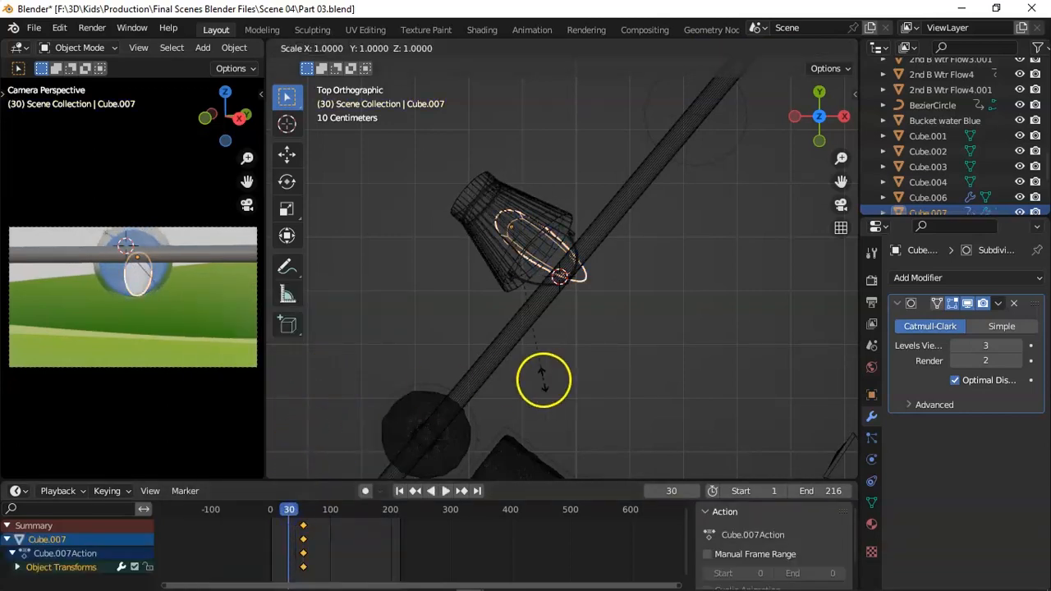
{"action": "left_click", "coordinate": [485, 284]}
{"action": "key", "text": "g"}
{"action": "left_click", "coordinate": [215, 342]}
{"action": "key", "text": "i"}
{"action": "left_click", "coordinate": [328, 361]}
{"action": "key", "text": "space"}
{"action": "key", "text": "space"}
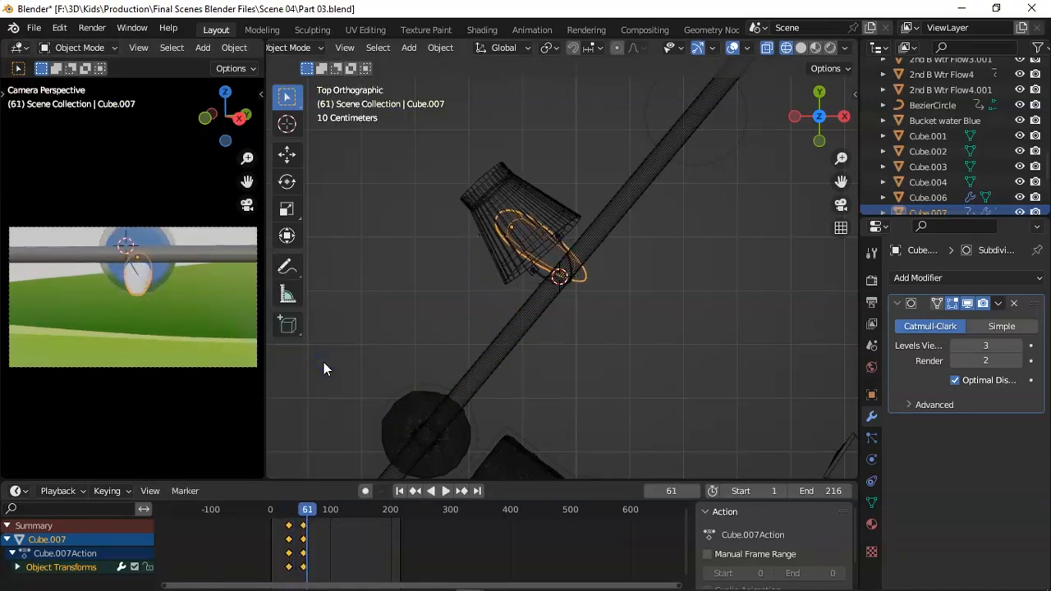
Extrude the outer end face of Cube.007 in Edit Mode and rotate the new end to point downward.
{"action": "key", "text": "Tab"}
{"action": "left_click_drag", "start_coordinate": [809, 129], "coordinate": [660, 272]}
{"action": "key", "text": "e"}
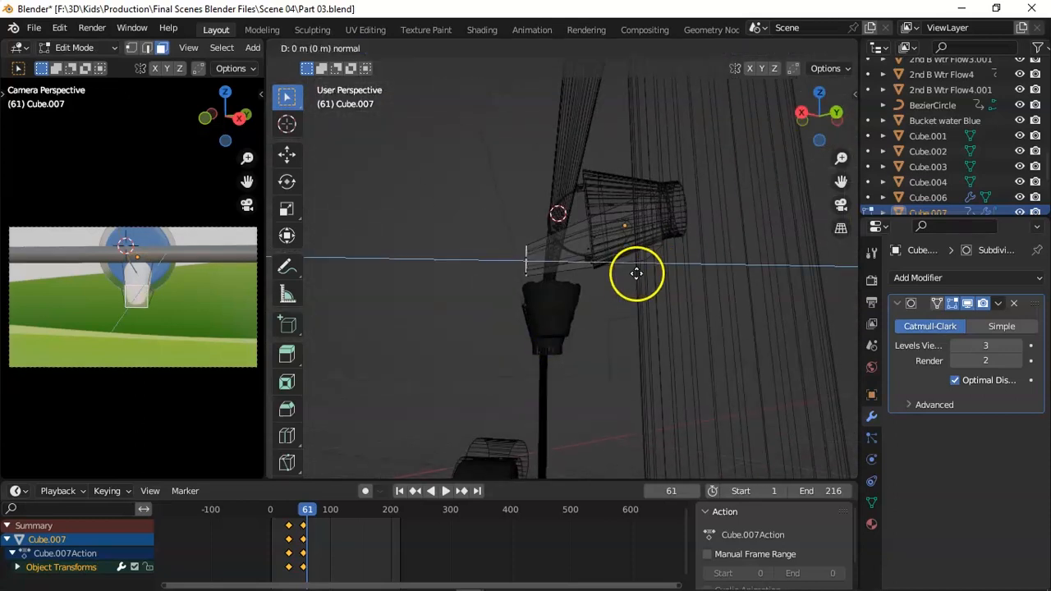
{"action": "left_click", "coordinate": [633, 274]}
{"action": "key", "text": "r"}
{"action": "left_click", "coordinate": [538, 234]}
Extrude the flow's end twice more downward, rotating it between extrusions, and shift the bottom face into line below the bucket.
{"action": "key", "text": "e"}
{"action": "left_click", "coordinate": [528, 252]}
{"action": "key", "text": "r"}
{"action": "left_click", "coordinate": [536, 229]}
{"action": "key", "text": "e"}
{"action": "left_click", "coordinate": [521, 291]}
{"action": "left_click_drag", "start_coordinate": [820, 129], "coordinate": [404, 146]}
{"action": "key", "text": "g"}
{"action": "left_click", "coordinate": [631, 349]}
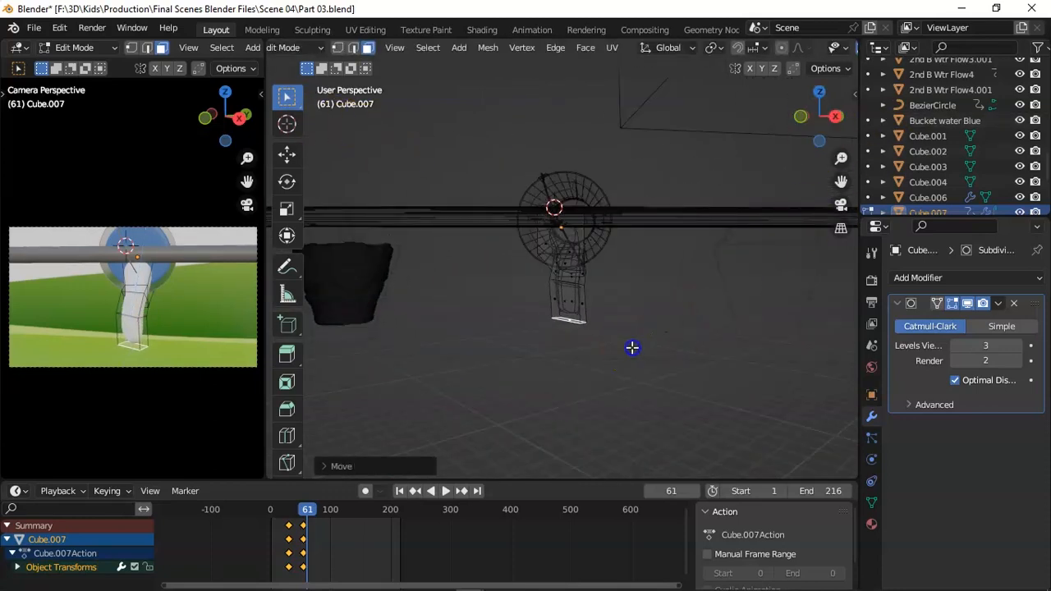
Switch to edge selection and move the edges around the middle of the flow to smooth its bend.
{"action": "left_click", "coordinate": [583, 285]}
{"action": "left_click", "coordinate": [354, 48]}
{"action": "left_click", "coordinate": [567, 289]}
{"action": "left_click", "coordinate": [576, 291]}
{"action": "key", "text": "g"}
{"action": "left_click", "coordinate": [584, 331]}
{"action": "key", "text": "g"}
{"action": "left_click", "coordinate": [591, 332]}
Try to lengthen the flow by moving its bottom face down and extruding another section below it.
{"action": "key", "text": "g"}
{"action": "key", "text": "z"}
{"action": "key", "text": "z"}
{"action": "left_click", "coordinate": [638, 377]}
{"action": "key", "text": "g"}
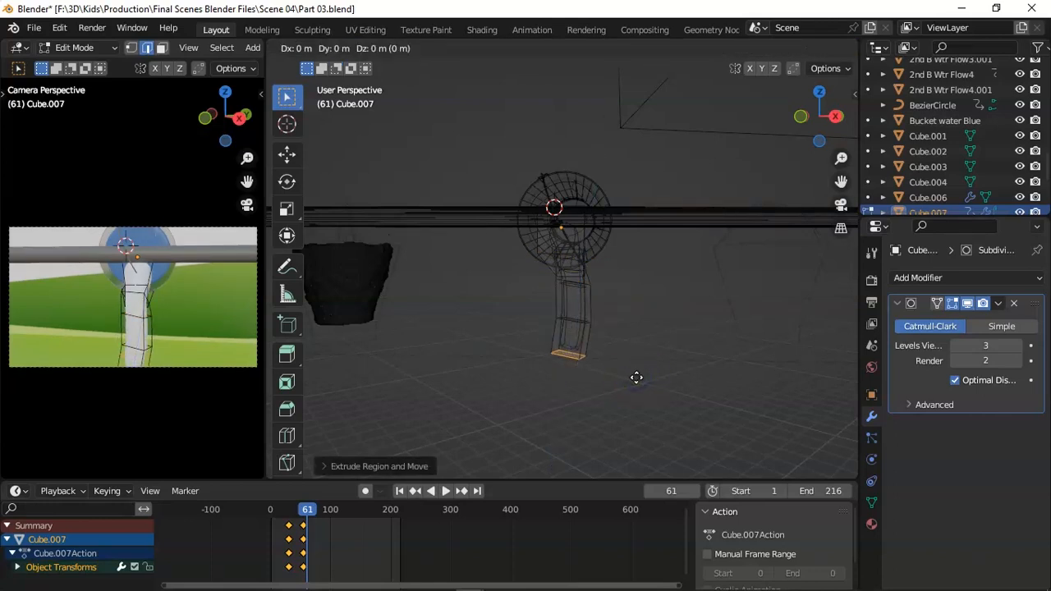
{"action": "left_click", "coordinate": [640, 384]}
{"action": "key", "text": "e"}
{"action": "left_click", "coordinate": [652, 414]}
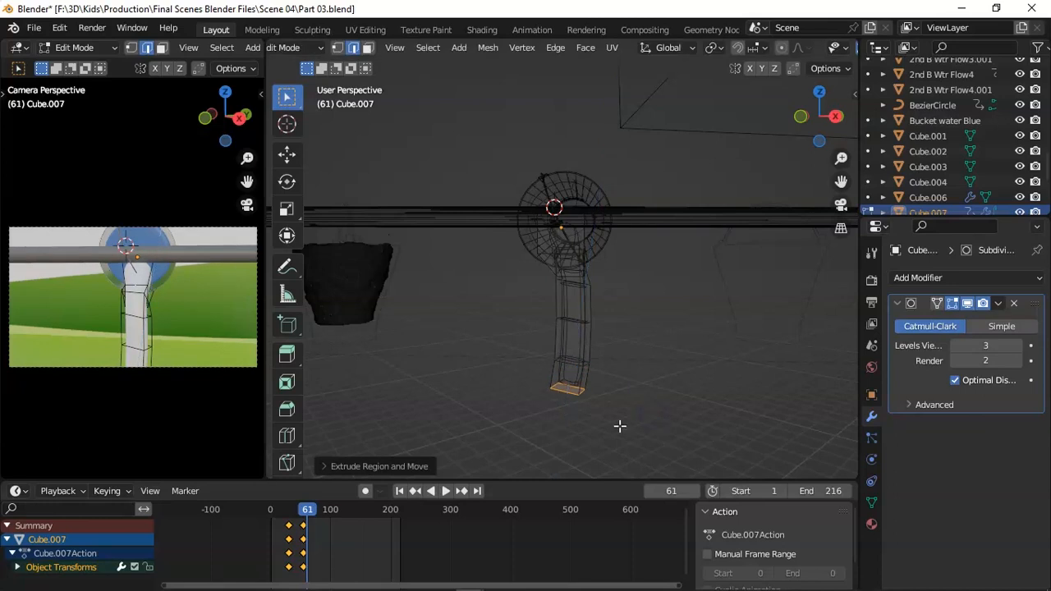
Undo the flow's downward extrusions back to the single end face at the bucket's mouth.
{"action": "key", "text": "ctrl+z"}
{"action": "key", "text": "ctrl+z"}
{"action": "key", "text": "ctrl+z"}
{"action": "key", "text": "ctrl+z"}
{"action": "key", "text": "ctrl+z"}
{"action": "key", "text": "ctrl+z"}
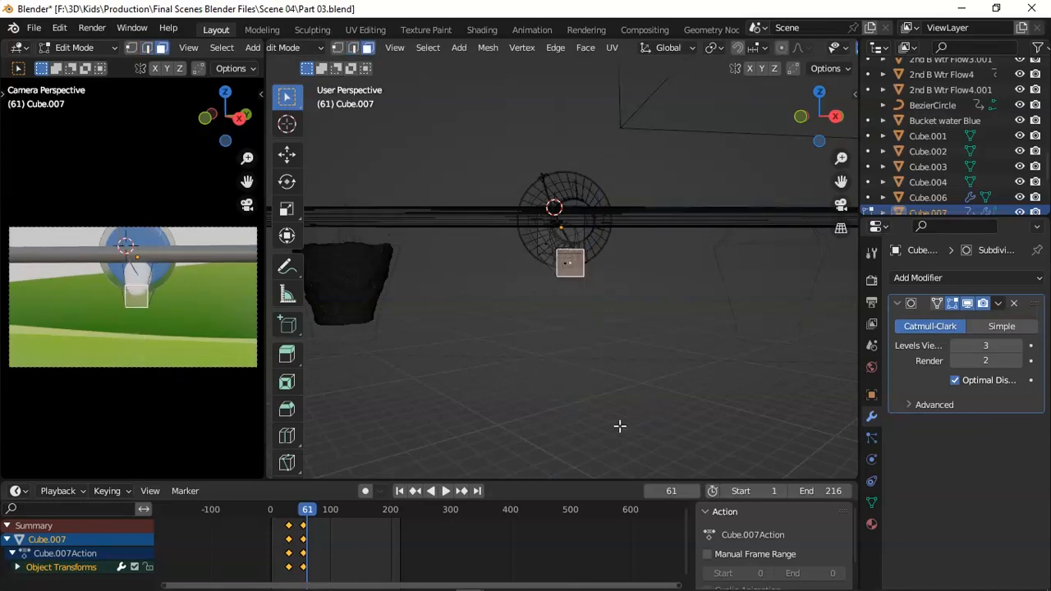
Return Cube.007 to Object Mode and add a basis shape key plus one further shape key.
{"action": "key", "text": "Tab"}
{"action": "left_click", "coordinate": [294, 45]}
{"action": "left_click", "coordinate": [285, 82]}
{"action": "left_click", "coordinate": [308, 47]}
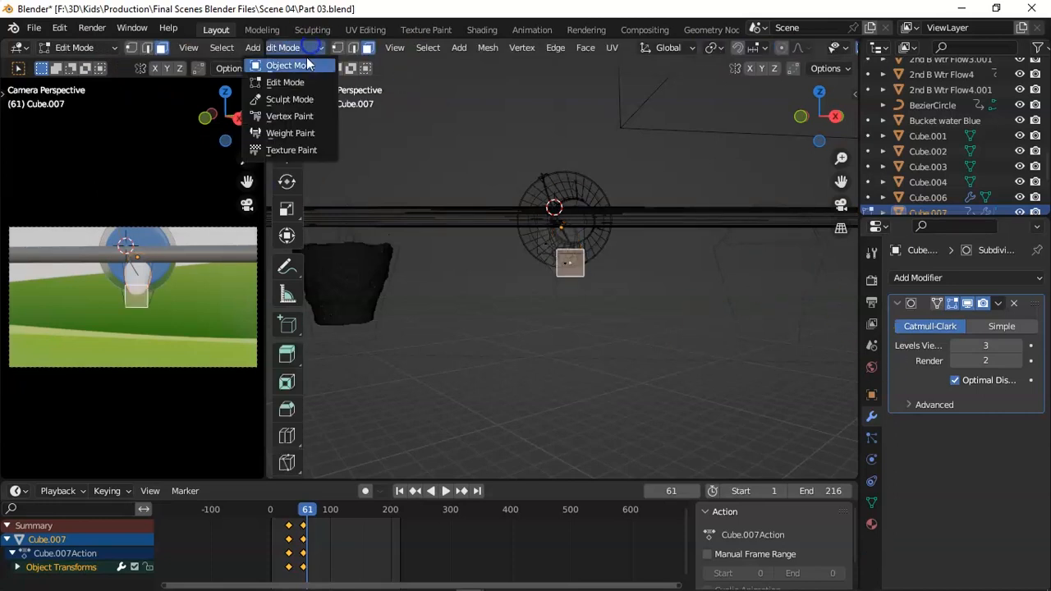
{"action": "left_click", "coordinate": [289, 65]}
{"action": "left_click", "coordinate": [873, 503]}
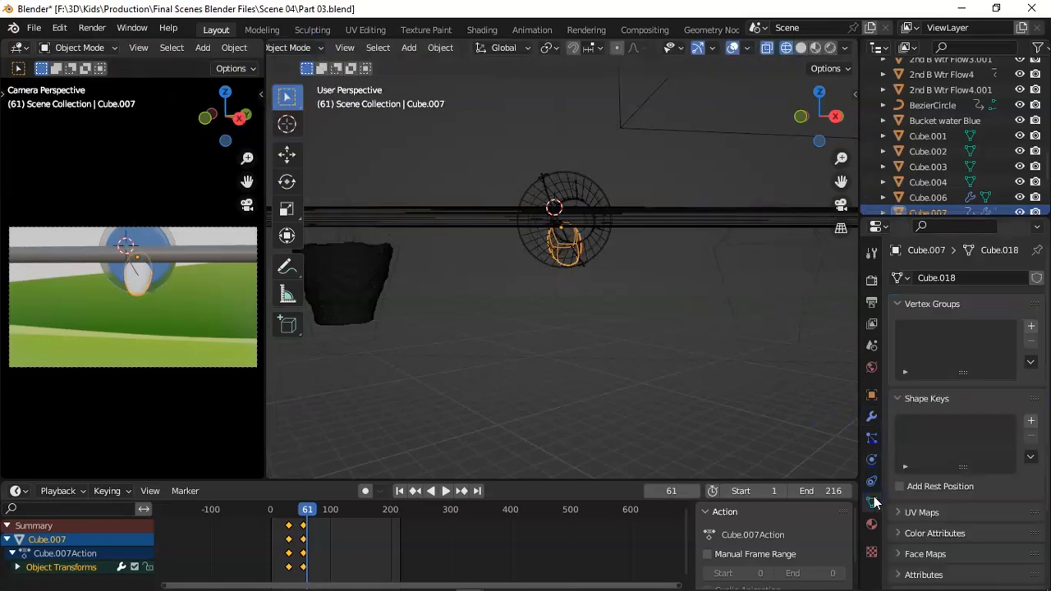
{"action": "left_click", "coordinate": [1031, 420]}
{"action": "left_click", "coordinate": [1032, 420]}
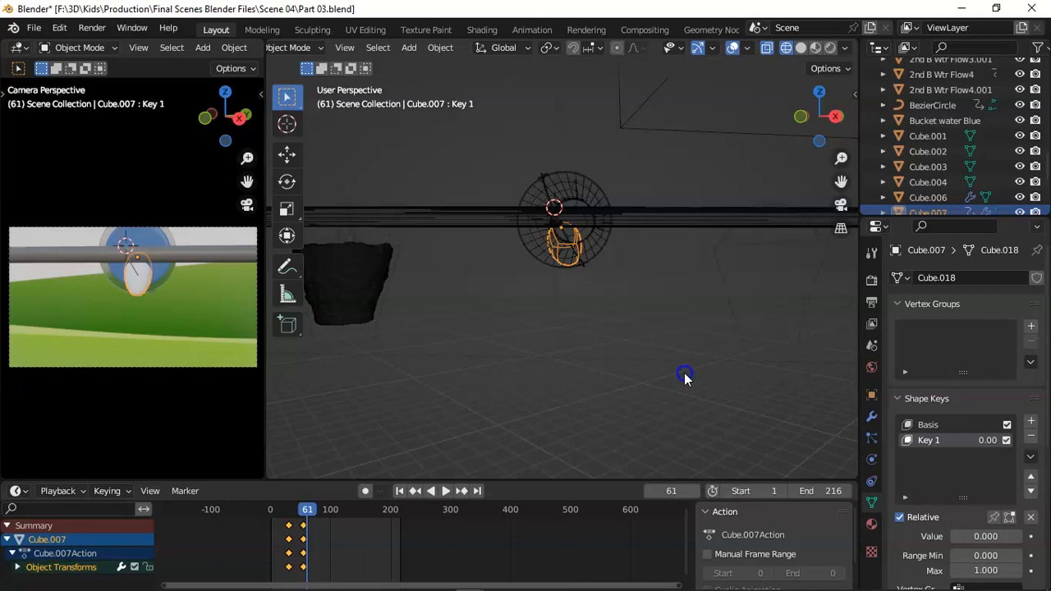
With Key 1 active, extrude the flow's end face twice in Edit Mode and rotate the new end downward.
{"action": "key", "text": "Tab"}
{"action": "middle_click_drag", "start_coordinate": [660, 364], "coordinate": [647, 293]}
{"action": "key", "text": "e"}
{"action": "left_click", "coordinate": [531, 282]}
{"action": "key", "text": "e"}
{"action": "left_click", "coordinate": [521, 302]}
{"action": "key", "text": "r"}
{"action": "left_click", "coordinate": [498, 324]}
{"action": "key", "text": "r"}
{"action": "left_click", "coordinate": [504, 353]}
Extrude the flow's end down to just above the lower container, inset the end face and return to Object Mode.
{"action": "key", "text": "e"}
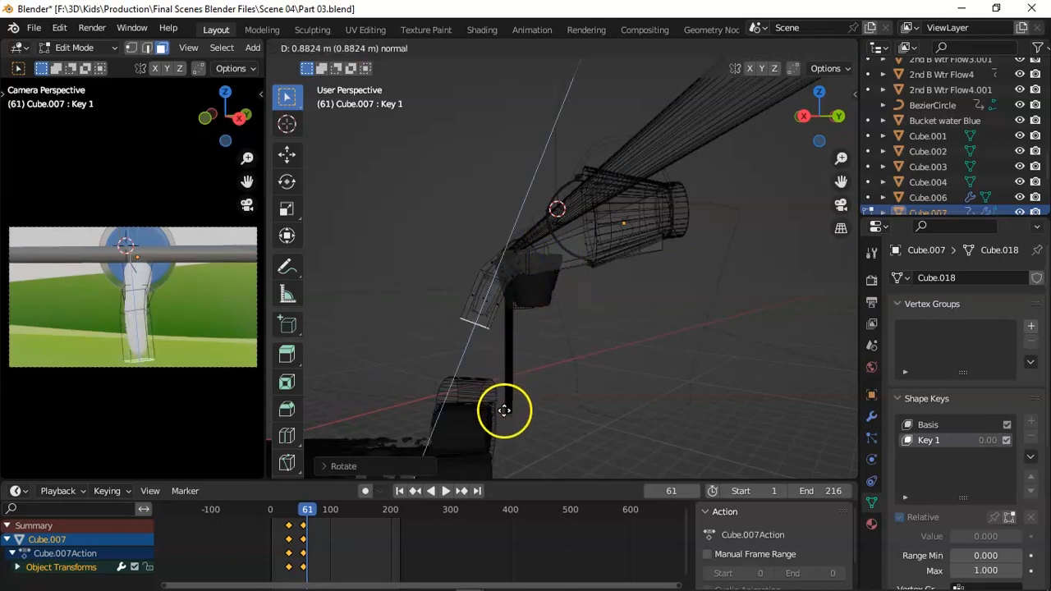
{"action": "left_click", "coordinate": [492, 460]}
{"action": "key", "text": "i"}
{"action": "left_click", "coordinate": [537, 431]}
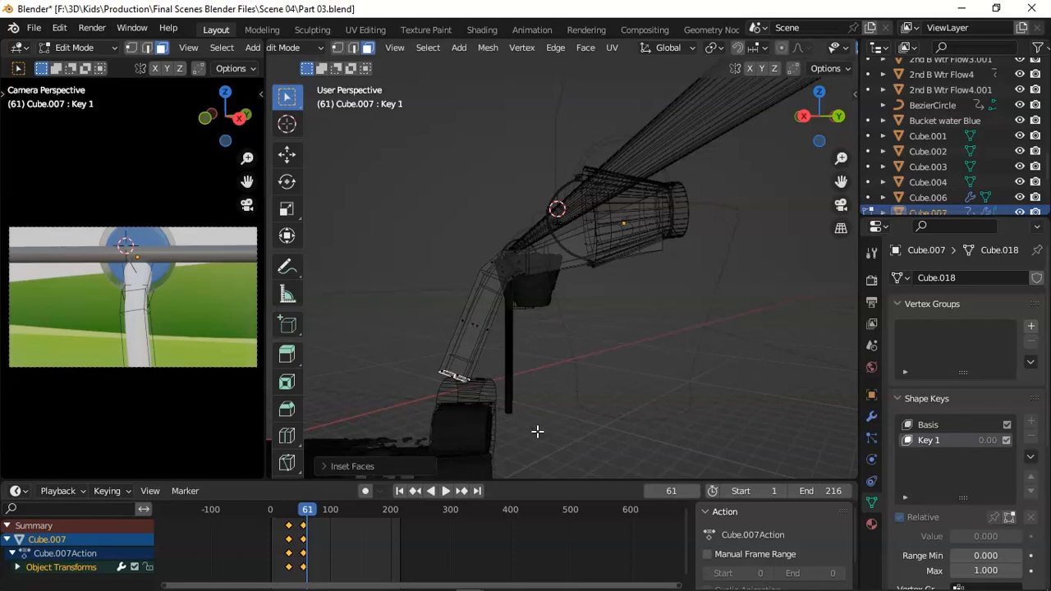
{"action": "left_click", "coordinate": [542, 415]}
{"action": "key", "text": "Tab"}
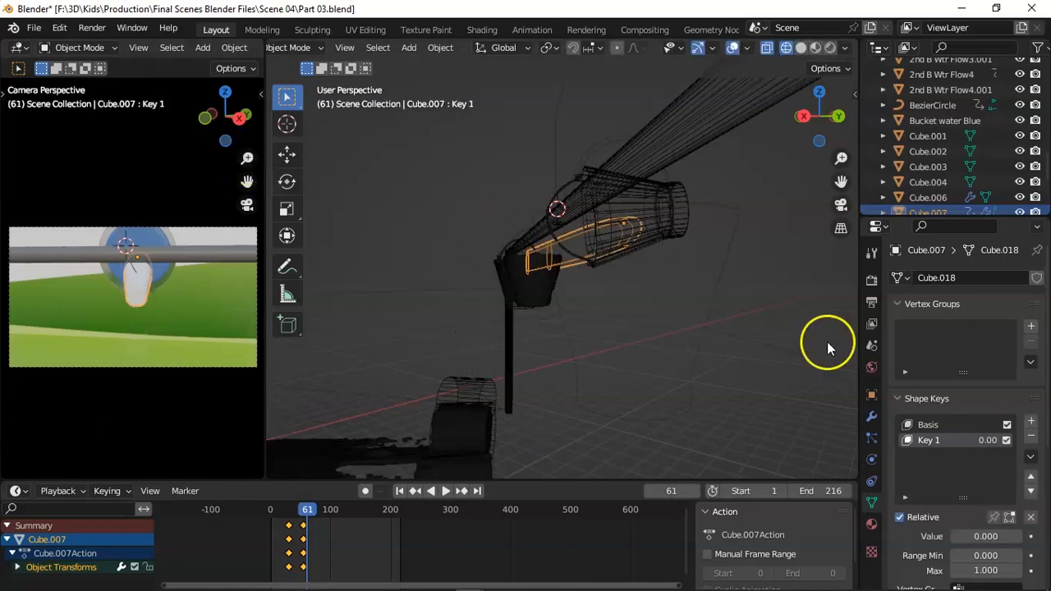
Play the animation from frame 25 and assign the existing blue Material.025 to Cube.007.
{"action": "left_click_drag", "start_coordinate": [306, 512], "coordinate": [289, 517]}
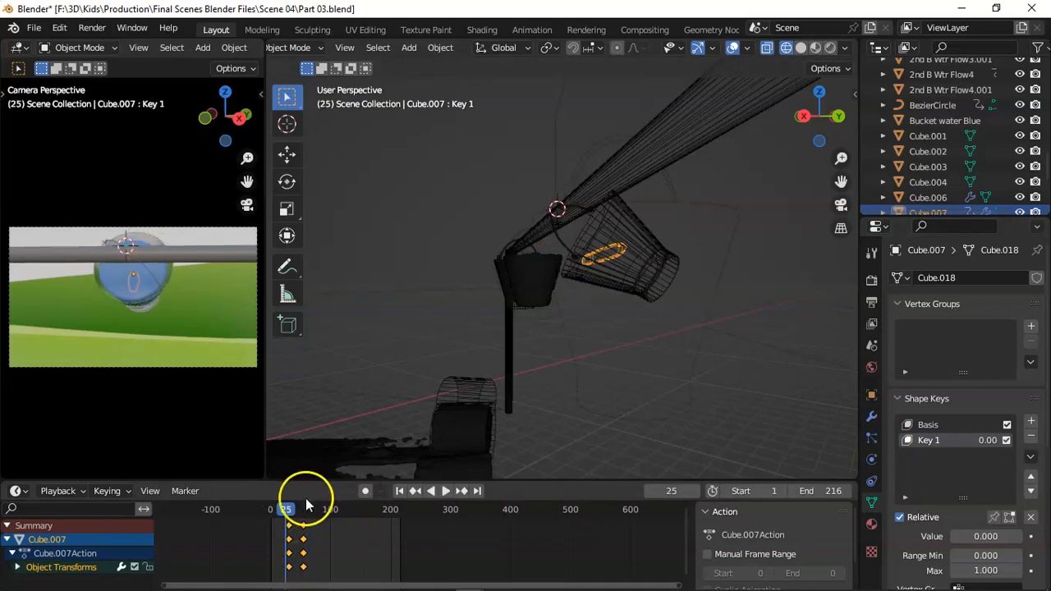
{"action": "key", "text": "space"}
{"action": "left_click", "coordinate": [872, 524]}
{"action": "left_click", "coordinate": [904, 342]}
{"action": "left_click", "coordinate": [813, 496]}
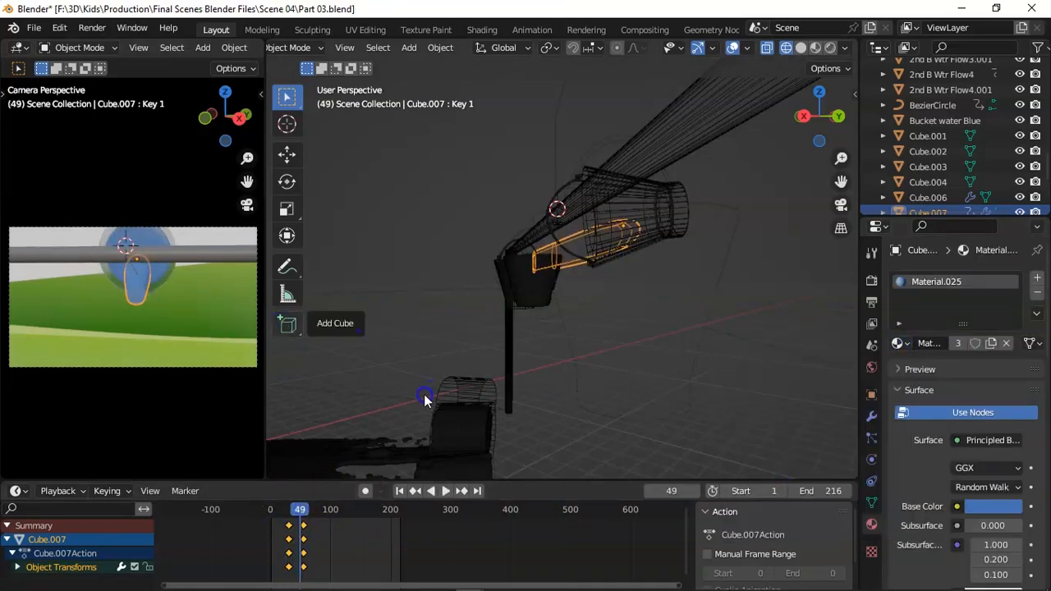
Change the interpolation type of Cube.007's selected keyframes around frame 54.
{"action": "left_click_drag", "start_coordinate": [305, 510], "coordinate": [301, 511]}
{"action": "left_click", "coordinate": [306, 528]}
{"action": "right_click", "coordinate": [307, 532]}
{"action": "left_click", "coordinate": [364, 448]}
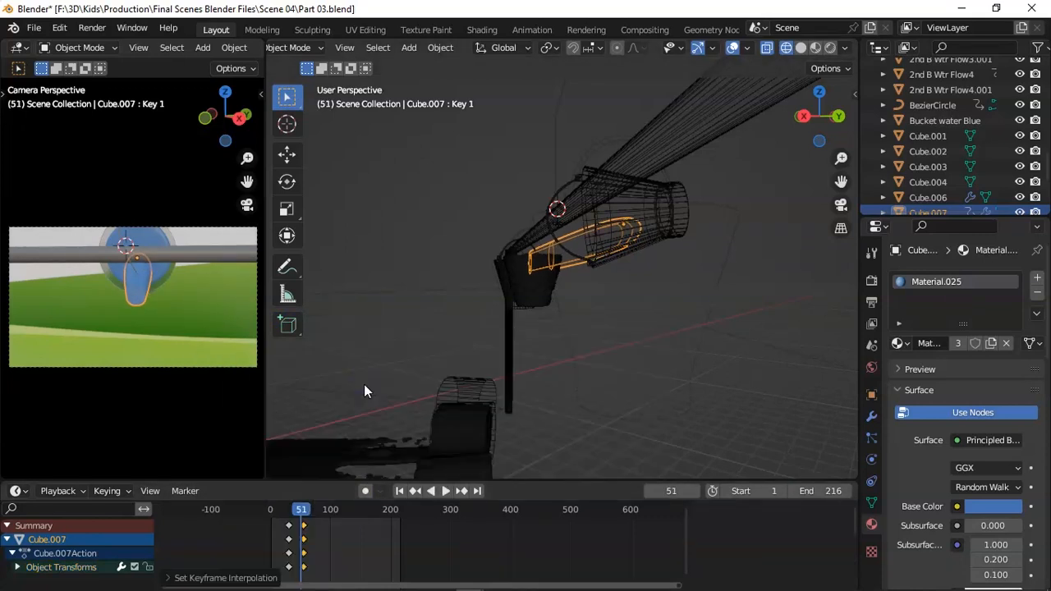
At frame 54, insert a keyframe for Key 1 with its value at 0.000.
{"action": "key", "text": "Right"}
{"action": "key", "text": "Right"}
{"action": "key", "text": "Right"}
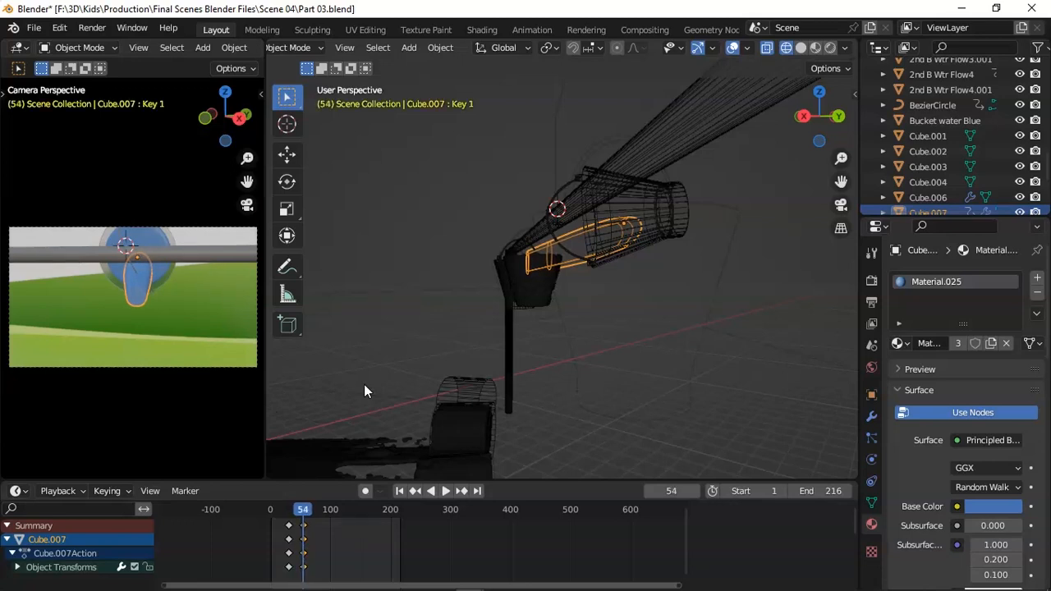
{"action": "left_click", "coordinate": [872, 502]}
{"action": "left_click", "coordinate": [1032, 537]}
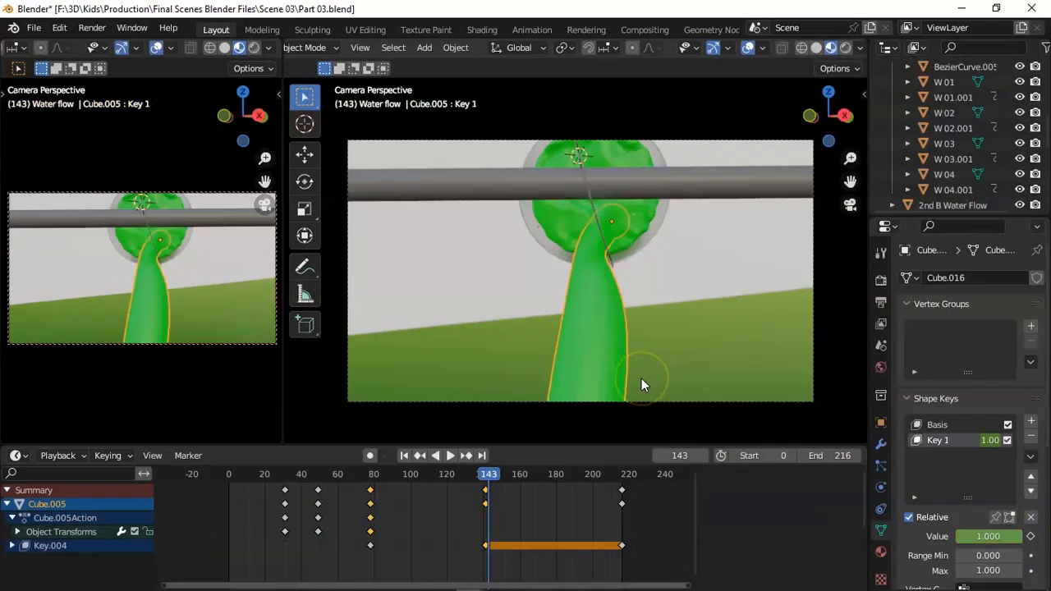
Check the flow timing in the Scene 03 file, and keyframe Cube.007's Key 1 at 1.000 on frame 140.
{"action": "left_click_drag", "start_coordinate": [390, 479], "coordinate": [372, 485]}
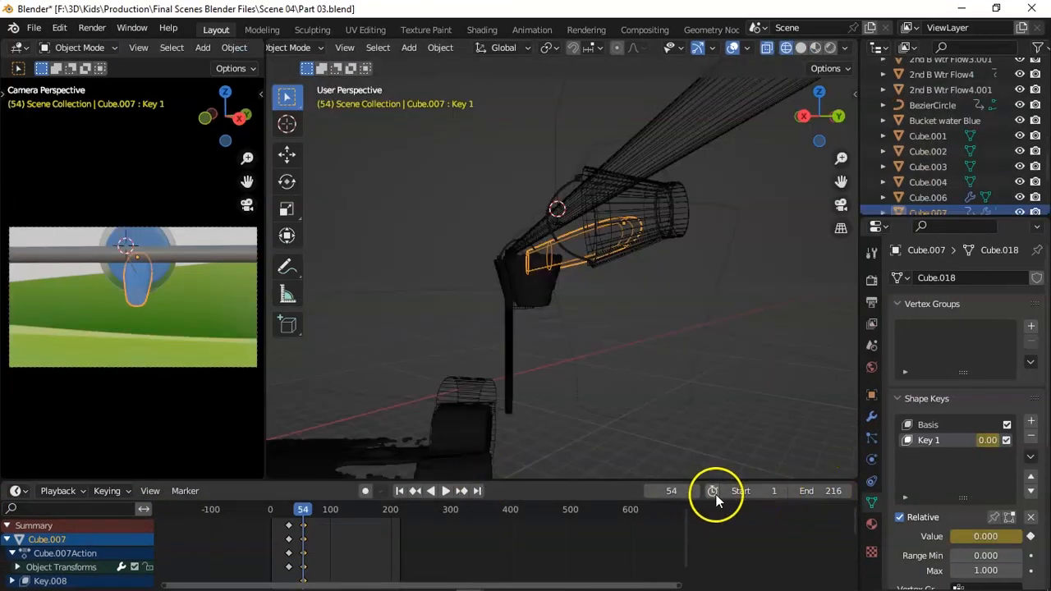
{"action": "left_click", "coordinate": [676, 490]}
{"action": "type", "text": "14"}
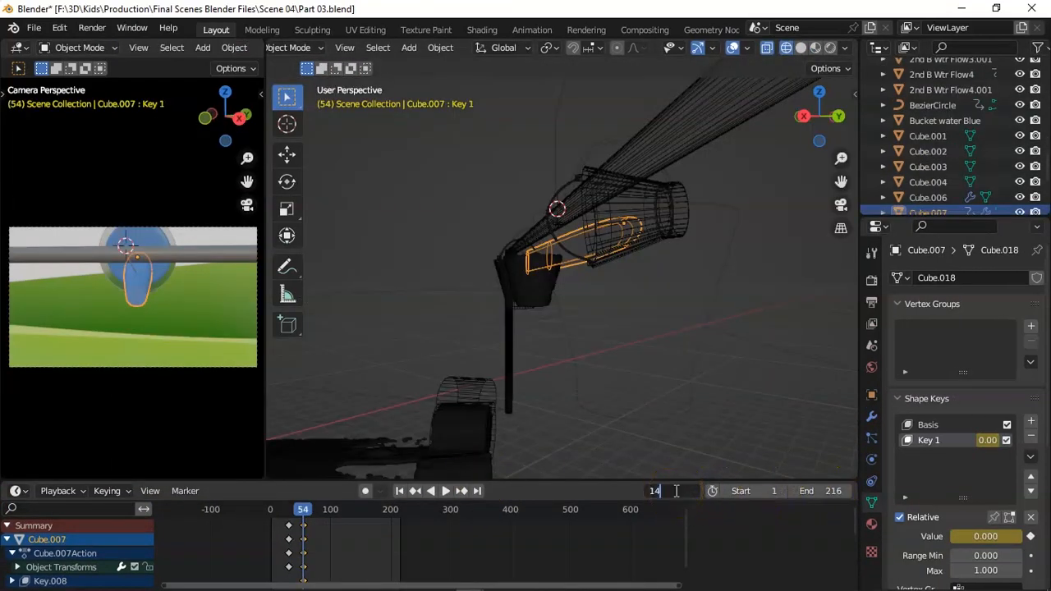
{"action": "type", "text": "0"}
{"action": "key", "text": "Return"}
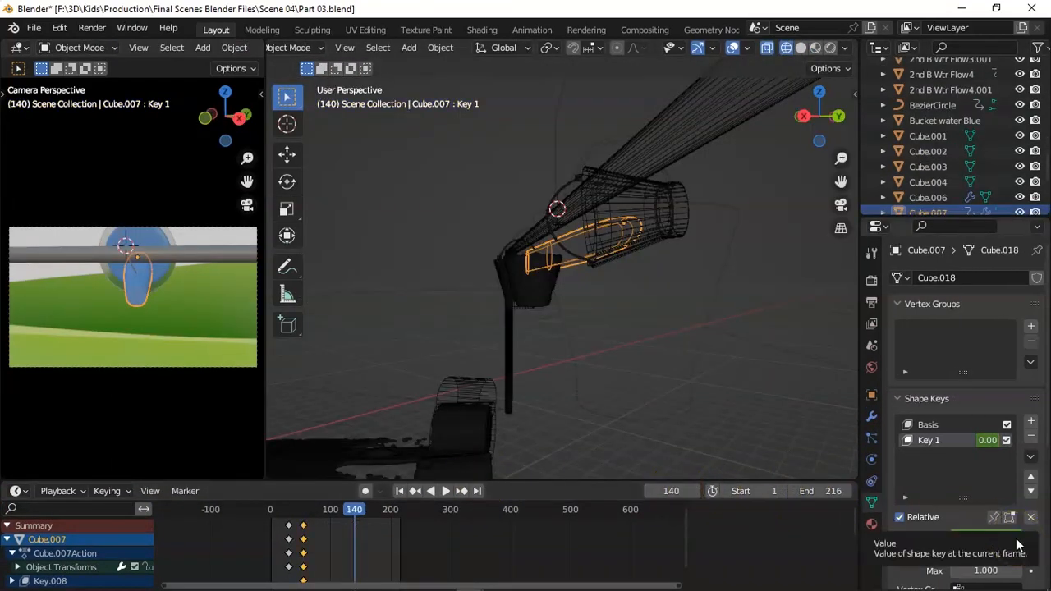
{"action": "left_click_drag", "start_coordinate": [994, 539], "coordinate": [1023, 537]}
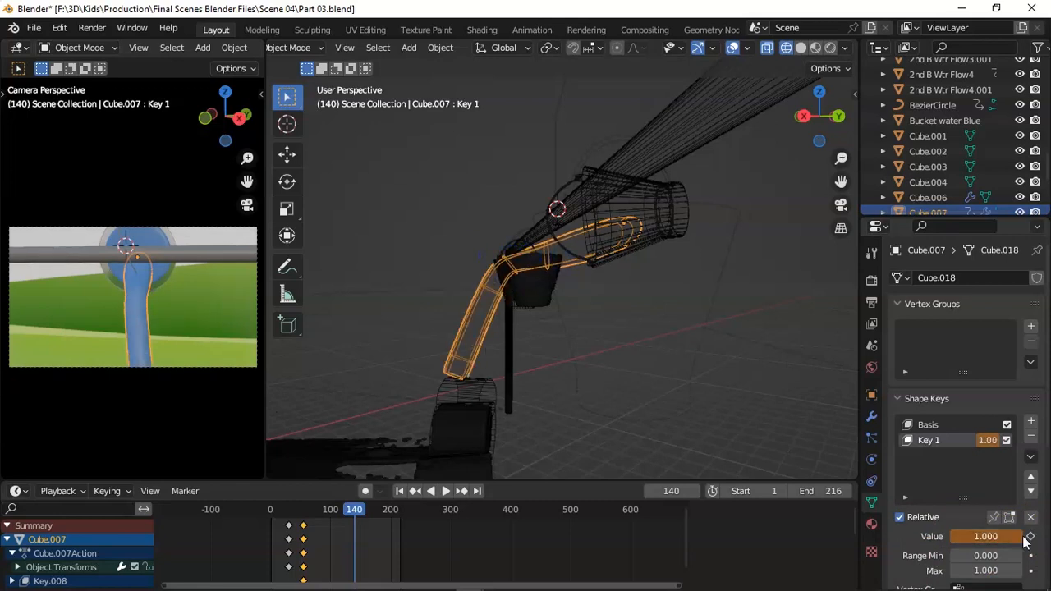
{"action": "left_click", "coordinate": [1030, 538]}
Play the animation from frame 0 to review how the water flow grows out of the bucket.
{"action": "left_click_drag", "start_coordinate": [355, 511], "coordinate": [267, 517]}
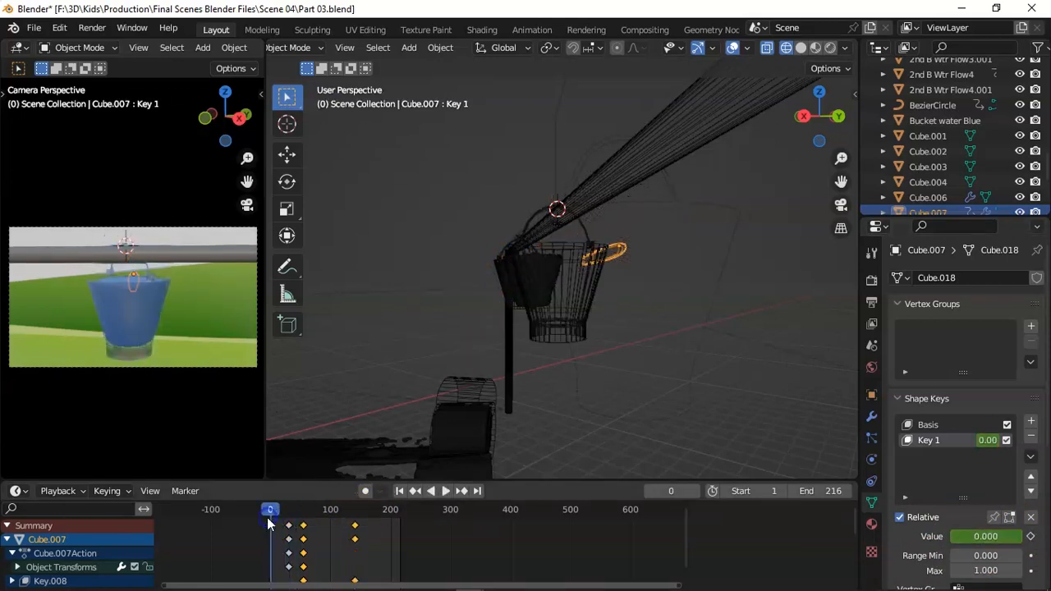
{"action": "key", "text": "space"}
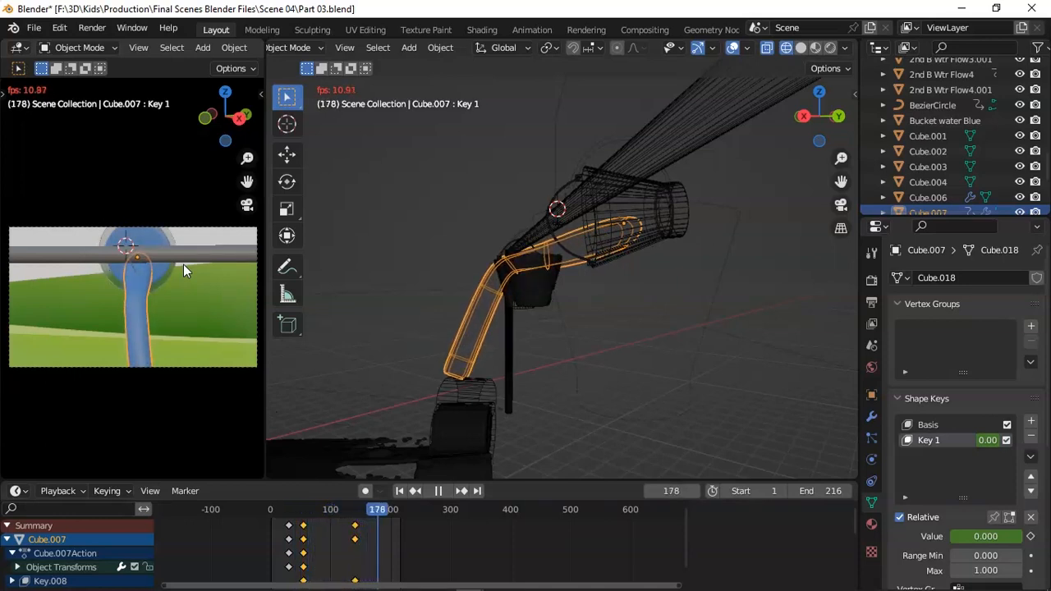
{"action": "key", "text": "space"}
Join the two 3D viewports into one large camera view.
{"action": "left_click", "coordinate": [491, 284]}
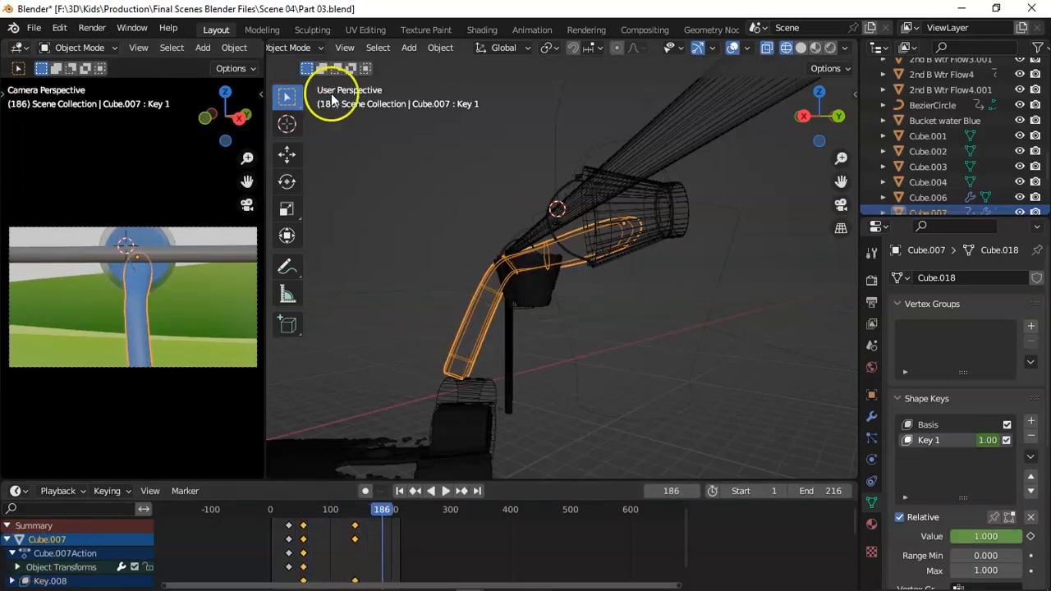
{"action": "left_click_drag", "start_coordinate": [263, 42], "coordinate": [276, 49]}
{"action": "left_click_drag", "start_coordinate": [842, 157], "coordinate": [841, 179]}
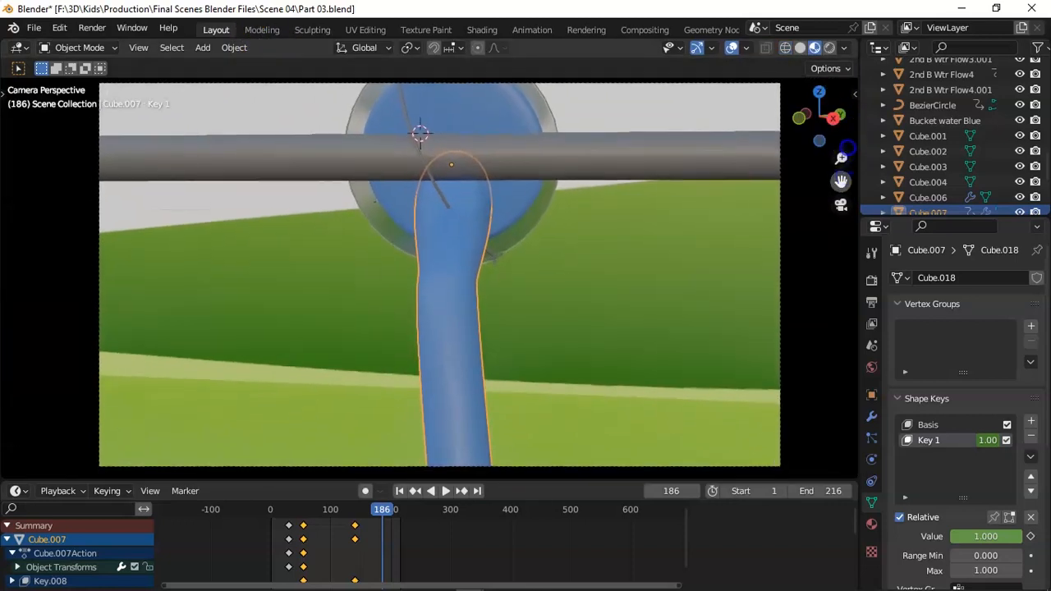
{"action": "right_click", "coordinate": [425, 406]}
{"action": "left_click", "coordinate": [386, 287]}
Scale the flow down ahead of frame 30 and play the animation in the enlarged camera view.
{"action": "left_click_drag", "start_coordinate": [377, 510], "coordinate": [263, 516]}
{"action": "left_click", "coordinate": [372, 439]}
{"action": "key", "text": "s"}
{"action": "left_click", "coordinate": [461, 216]}
{"action": "left_click", "coordinate": [153, 432]}
{"action": "key", "text": "space"}
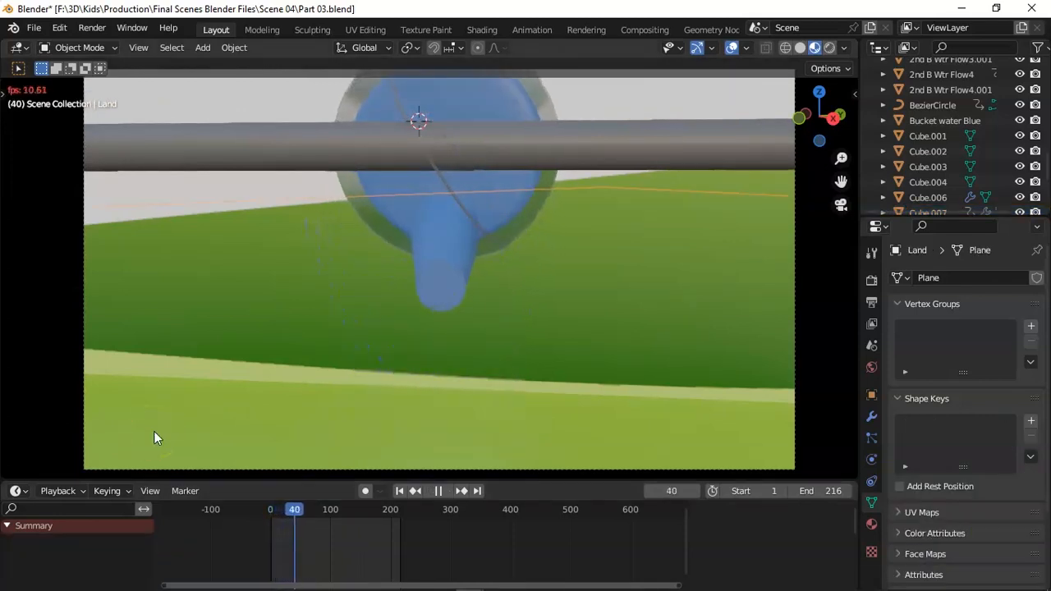
{"action": "key", "text": "space"}
{"action": "key", "text": "space"}
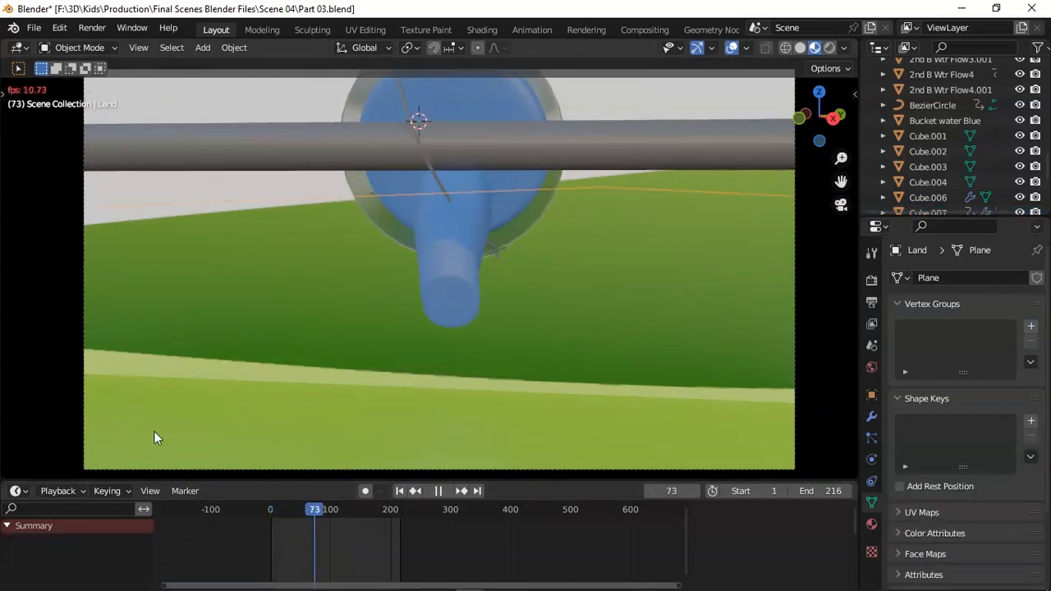
{"action": "key", "text": "space"}
Inspect Cube.007's flow mesh in Edit Mode around frame 36 and return to Object Mode.
{"action": "left_click_drag", "start_coordinate": [328, 507], "coordinate": [294, 515]}
{"action": "left_click", "coordinate": [444, 271]}
{"action": "left_click", "coordinate": [80, 47]}
{"action": "left_click", "coordinate": [92, 82]}
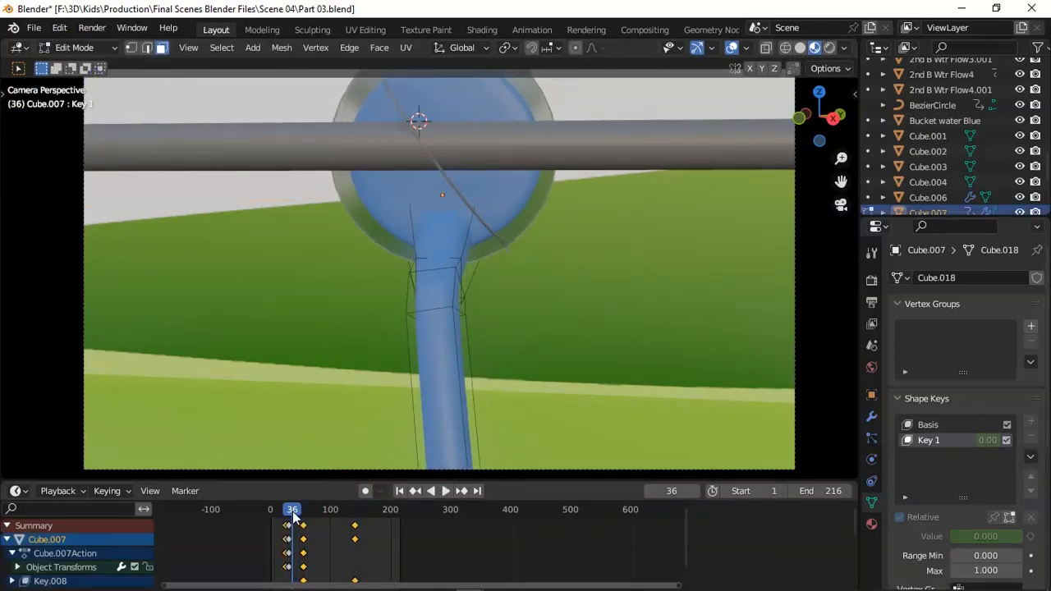
{"action": "left_click", "coordinate": [79, 47]}
{"action": "left_click", "coordinate": [92, 65]}
Move Cube.007's frame 54 keyframes slightly earlier and try replacing them with a keyframe near frame 38.
{"action": "left_click_drag", "start_coordinate": [306, 510], "coordinate": [301, 532]}
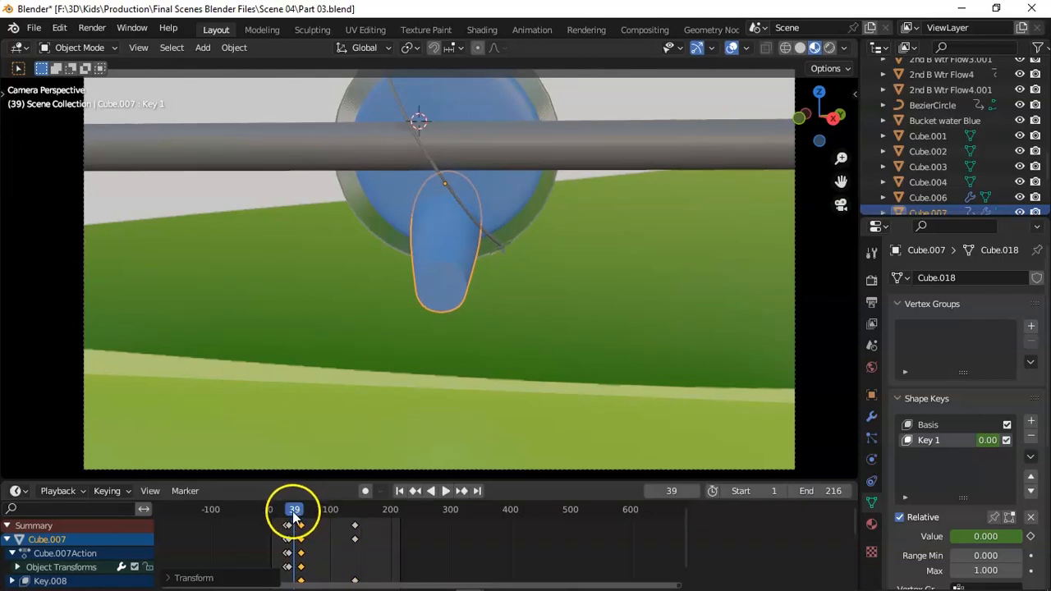
{"action": "left_click", "coordinate": [292, 511]}
{"action": "key", "text": "i"}
{"action": "left_click", "coordinate": [304, 374]}
{"action": "key", "text": "Delete"}
{"action": "key", "text": "space"}
{"action": "left_click", "coordinate": [293, 519]}
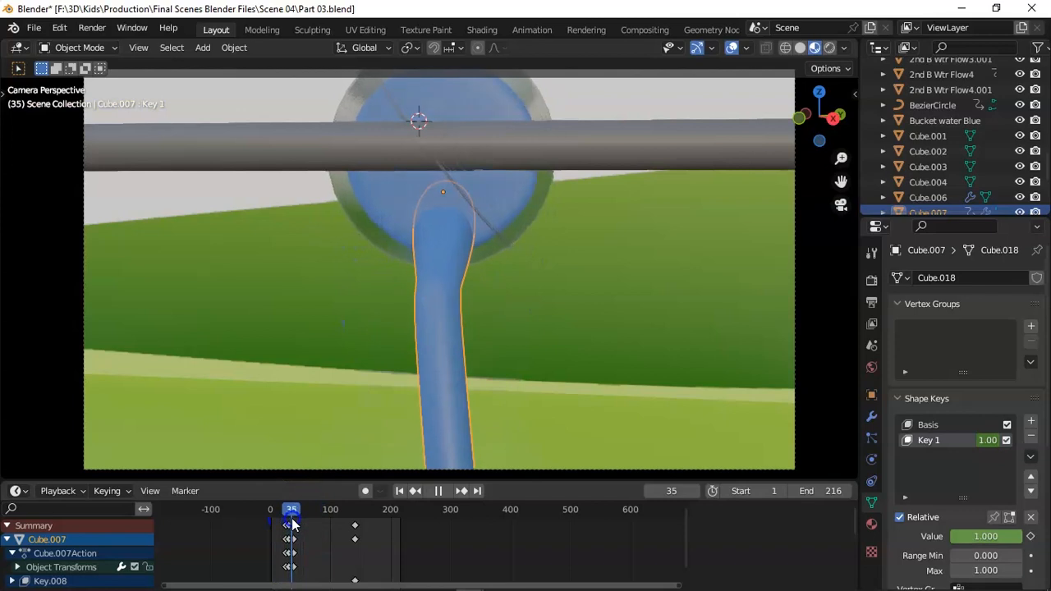
Undo the last keyframe replacement on Cube.007 and replay the pouring animation.
{"action": "key", "text": "space"}
{"action": "key", "text": "ctrl+z"}
{"action": "key", "text": "space"}
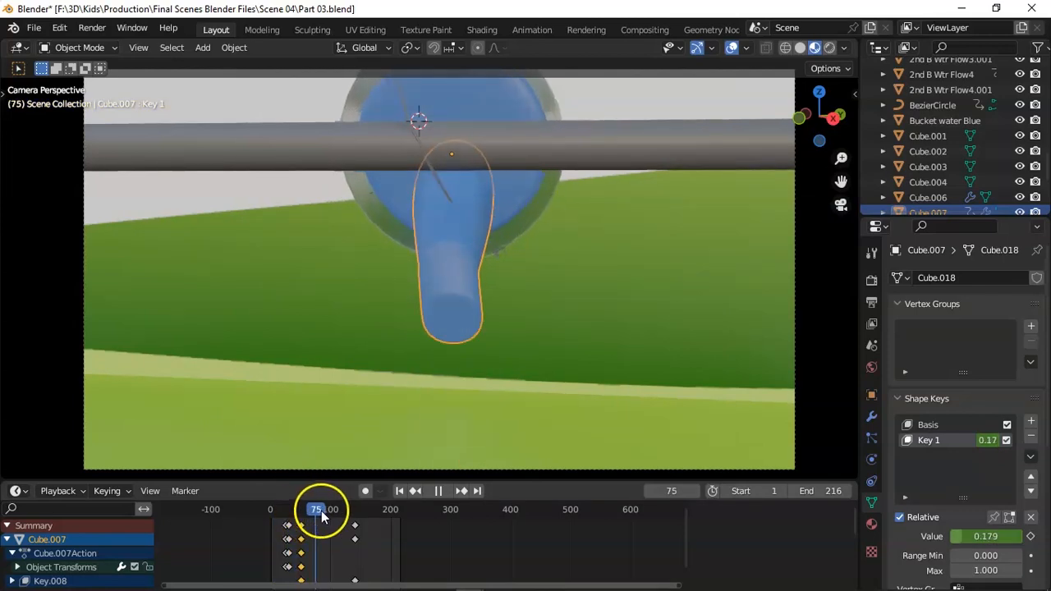
{"action": "left_click", "coordinate": [309, 449]}
{"action": "left_click_drag", "start_coordinate": [326, 506], "coordinate": [289, 509]}
{"action": "key", "text": "space"}
{"action": "left_click", "coordinate": [452, 287]}
{"action": "left_click", "coordinate": [439, 490]}
Delete all of Cube.007's keyframes after frame 30, including those of its shape key.
{"action": "left_click_drag", "start_coordinate": [302, 514], "coordinate": [293, 514]}
{"action": "left_click_drag", "start_coordinate": [375, 523], "coordinate": [298, 580]}
{"action": "key", "text": "x"}
{"action": "left_click", "coordinate": [313, 581]}
At frame 44, preview Key 1's value, add another shape key to Cube.007 and enter Edit Mode.
{"action": "mouse_move", "coordinate": [294, 510]}
{"action": "left_mouse_down"}
{"action": "mouse_move", "coordinate": [274, 509]}
{"action": "mouse_move", "coordinate": [297, 509]}
{"action": "left_mouse_up"}
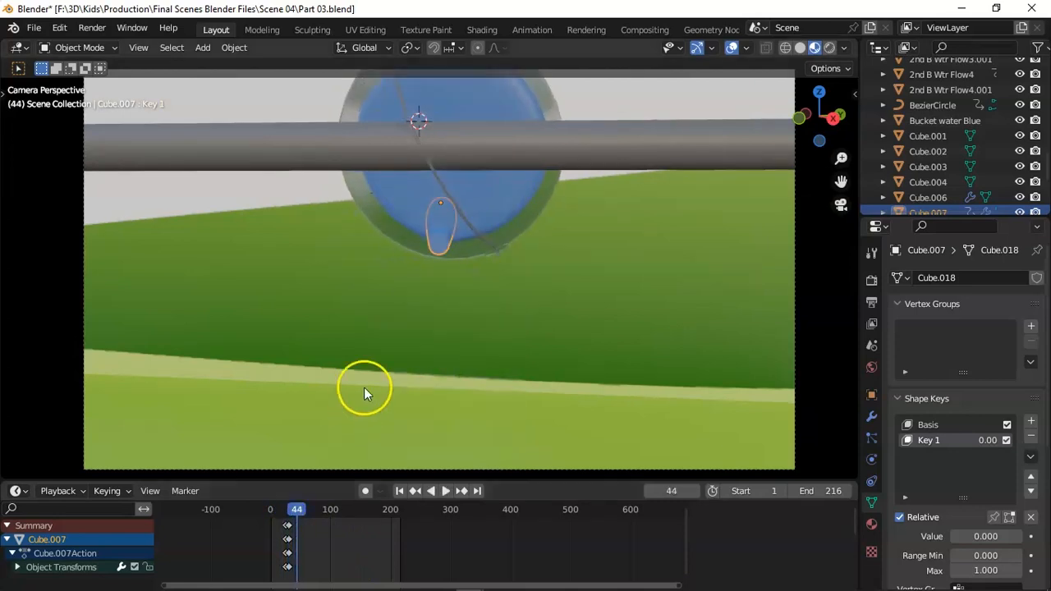
{"action": "key", "text": "Tab"}
{"action": "key", "text": "Tab"}
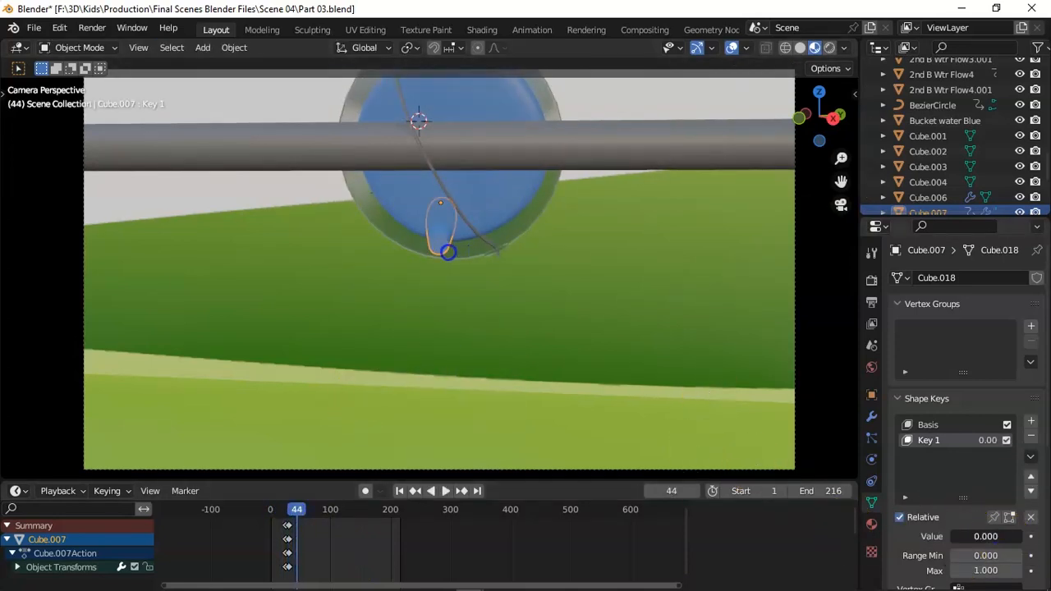
{"action": "left_click", "coordinate": [834, 538]}
{"action": "left_click_drag", "start_coordinate": [978, 538], "coordinate": [959, 563]}
{"action": "left_click", "coordinate": [1032, 421]}
{"action": "left_click", "coordinate": [79, 47]}
{"action": "left_click", "coordinate": [82, 83]}
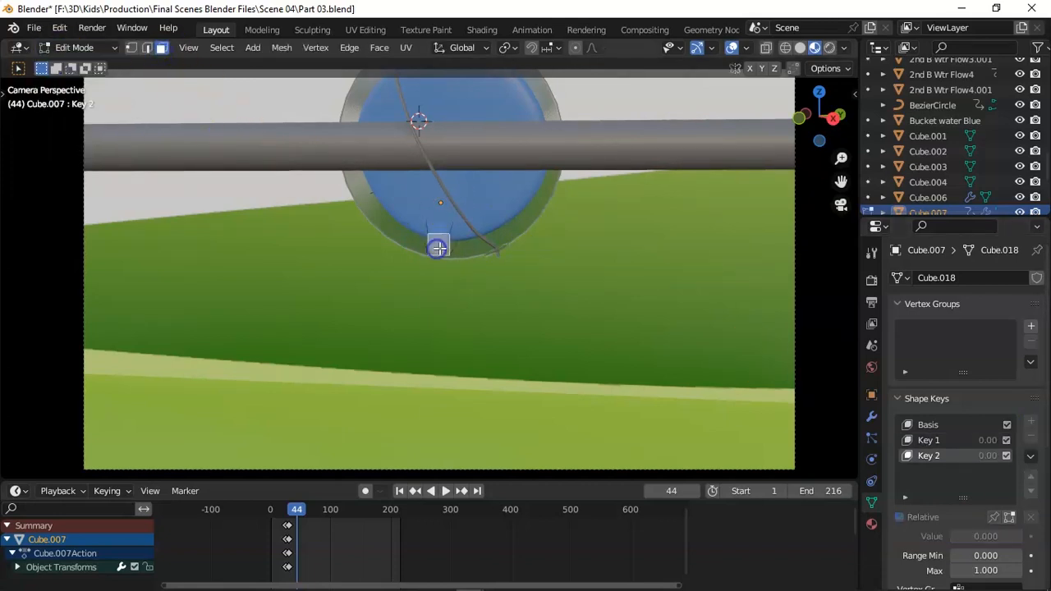
In Key 2, shrink the flow's end face, move it outward from the bucket, scale it again and return to Object Mode.
{"action": "key", "text": "s"}
{"action": "left_click", "coordinate": [479, 249]}
{"action": "left_click_drag", "start_coordinate": [794, 110], "coordinate": [813, 276]}
{"action": "key", "text": "g"}
{"action": "left_click", "coordinate": [588, 220]}
{"action": "key", "text": "s"}
{"action": "left_click", "coordinate": [574, 226]}
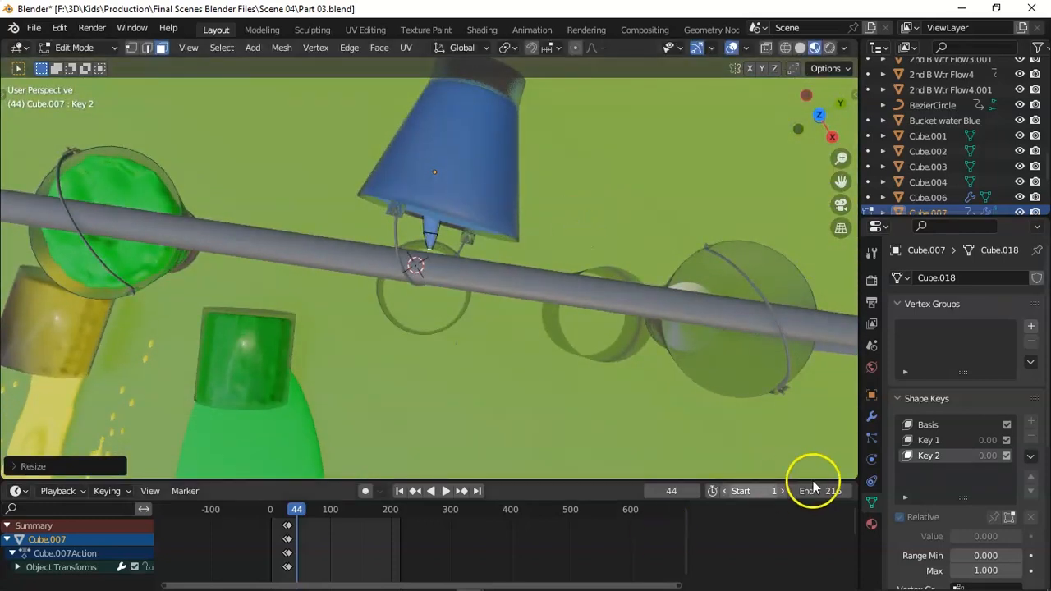
{"action": "left_click", "coordinate": [86, 48]}
{"action": "left_click", "coordinate": [86, 66]}
{"action": "left_click_drag", "start_coordinate": [821, 117], "coordinate": [7, 394]}
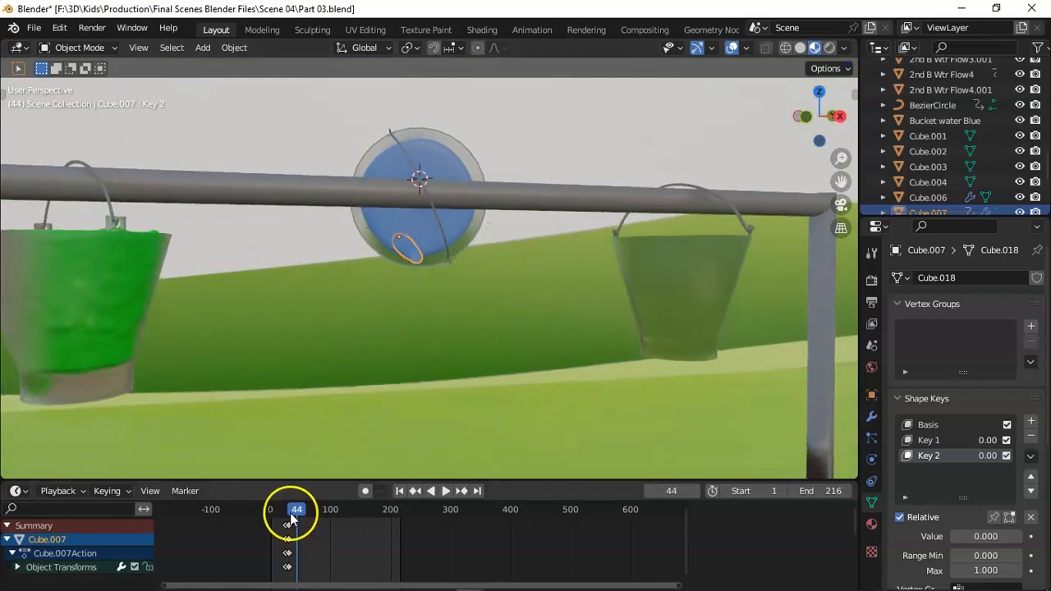
Keyframe Key 2's value at 0.000 on frame 30 and at 1.000 on frame 41, and step forward to check.
{"action": "left_click_drag", "start_coordinate": [292, 516], "coordinate": [289, 516]}
{"action": "left_click", "coordinate": [1031, 536]}
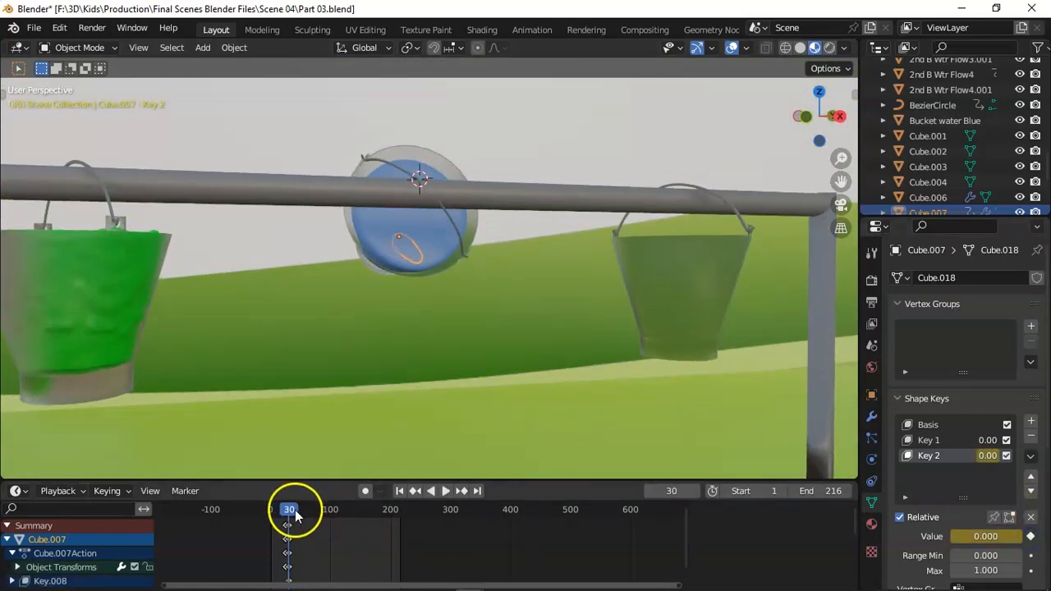
{"action": "key", "text": "space"}
{"action": "left_click_drag", "start_coordinate": [1000, 538], "coordinate": [1027, 538]}
{"action": "left_click", "coordinate": [1031, 537]}
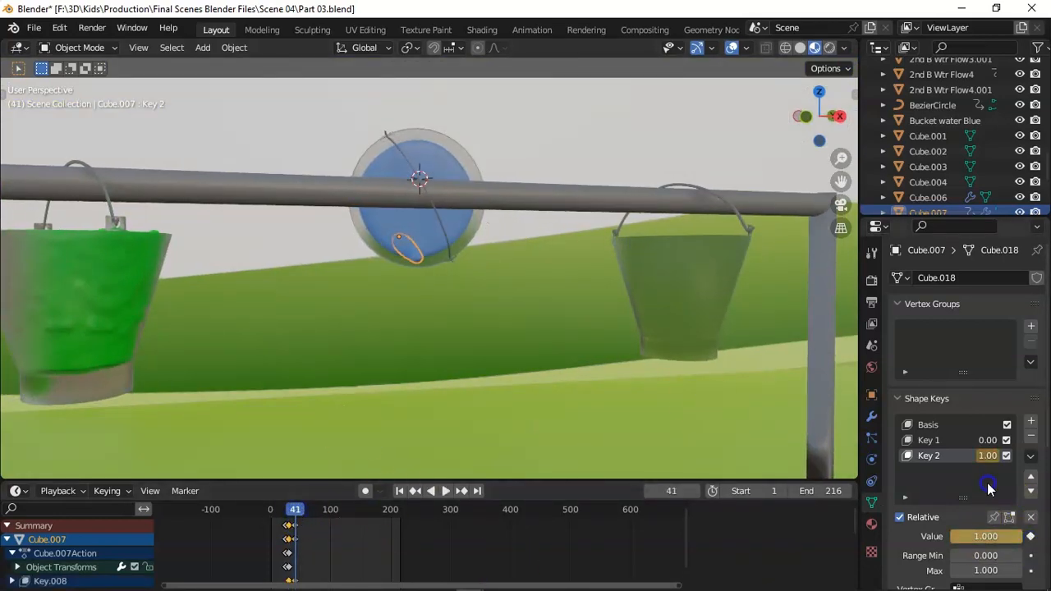
{"action": "key", "text": "Right"}
{"action": "key", "text": "Right"}
{"action": "key", "text": "Right"}
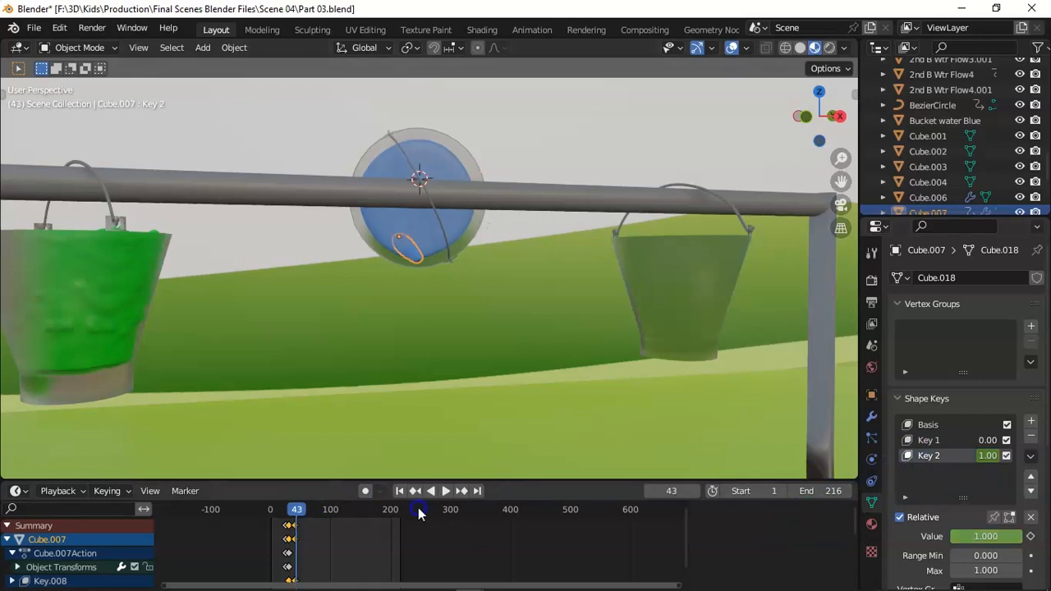
From the camera view, keyframe Key 1's value at 0.000 on frame 44 for Cube.007.
{"action": "key", "text": "KP_0"}
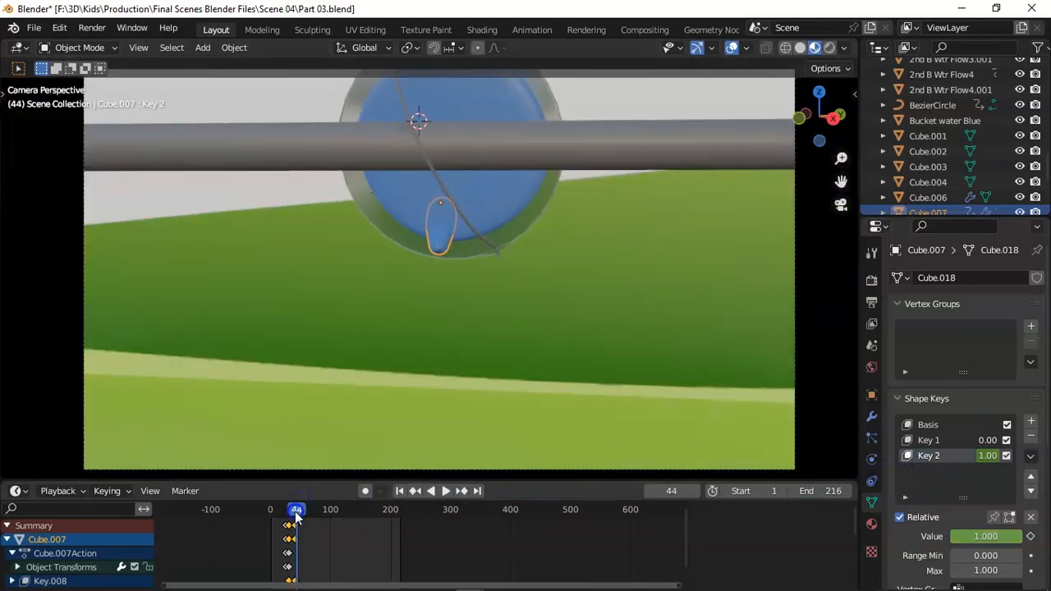
{"action": "mouse_move", "coordinate": [296, 515]}
{"action": "left_mouse_down"}
{"action": "mouse_move", "coordinate": [281, 512]}
{"action": "mouse_move", "coordinate": [297, 515]}
{"action": "left_mouse_up"}
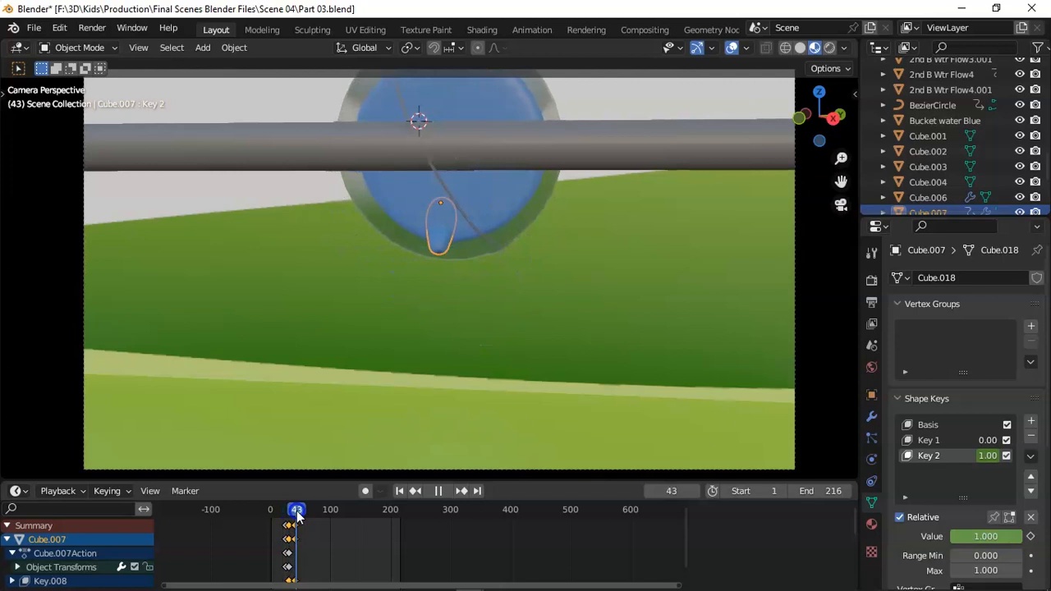
{"action": "left_click", "coordinate": [951, 442]}
{"action": "left_click_drag", "start_coordinate": [982, 536], "coordinate": [422, 247]}
{"action": "key", "text": "Right"}
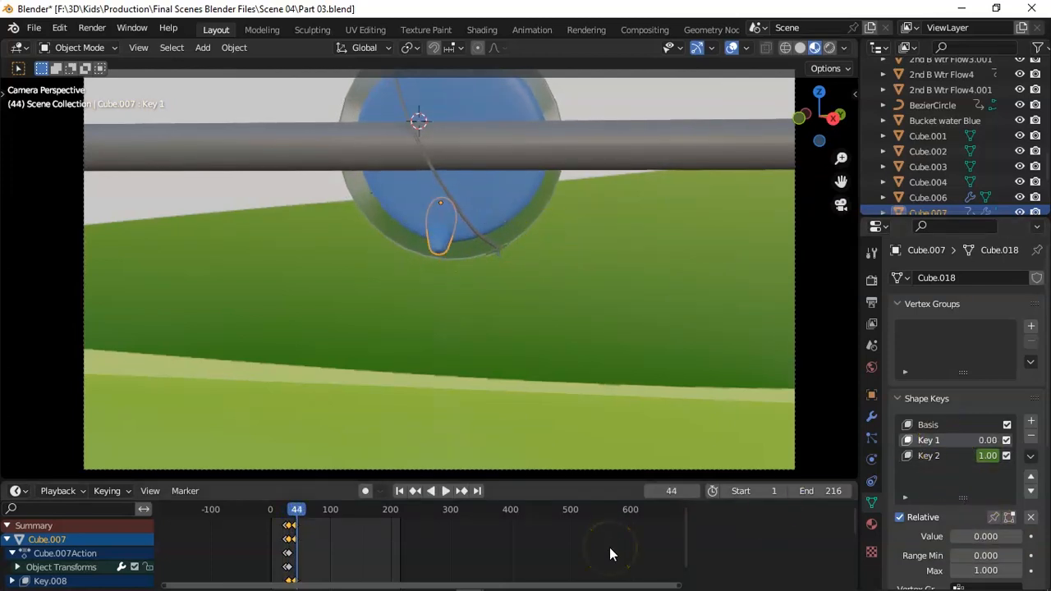
{"action": "left_click", "coordinate": [1031, 536]}
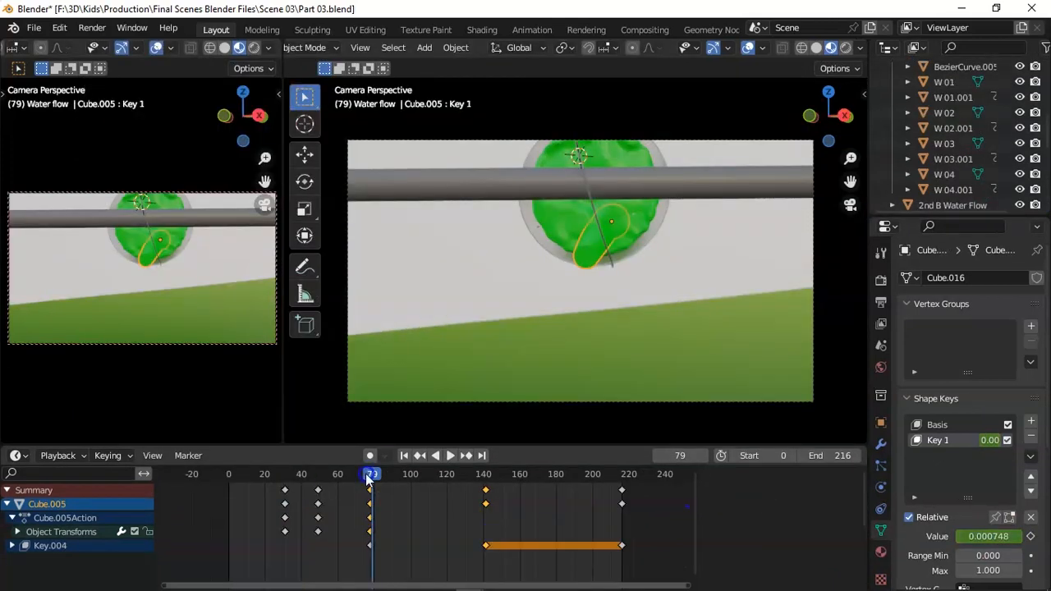
Check the flow's shape key timing in the Scene 03 file, and keyframe Cube.007's Key 1 value at 1.000 on frame 114.
{"action": "left_click_drag", "start_coordinate": [369, 491], "coordinate": [484, 490]}
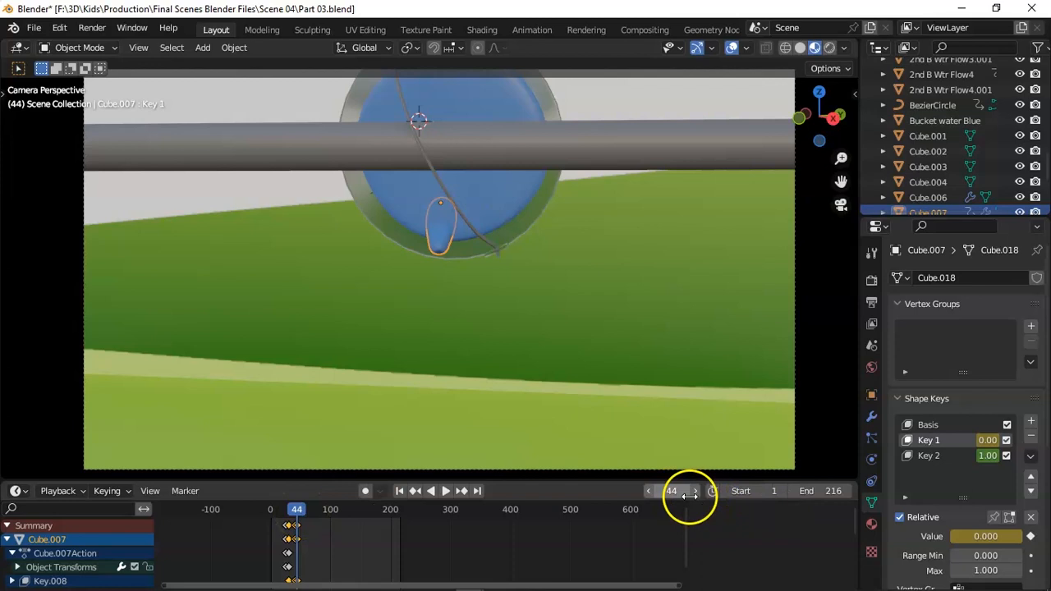
{"action": "key", "text": "Return"}
{"action": "left_click_drag", "start_coordinate": [986, 537], "coordinate": [1034, 539]}
{"action": "left_click", "coordinate": [1032, 536]}
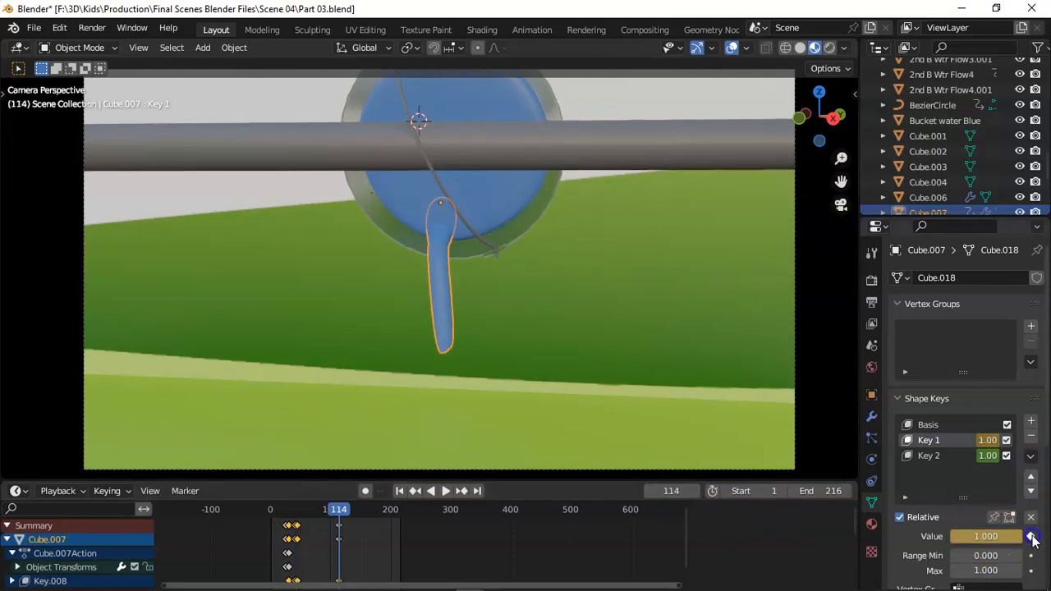
At frame 43, scale Cube.007 up by about 1.75 and insert a keyframe for it.
{"action": "left_click_drag", "start_coordinate": [323, 515], "coordinate": [297, 514]}
{"action": "key", "text": "space"}
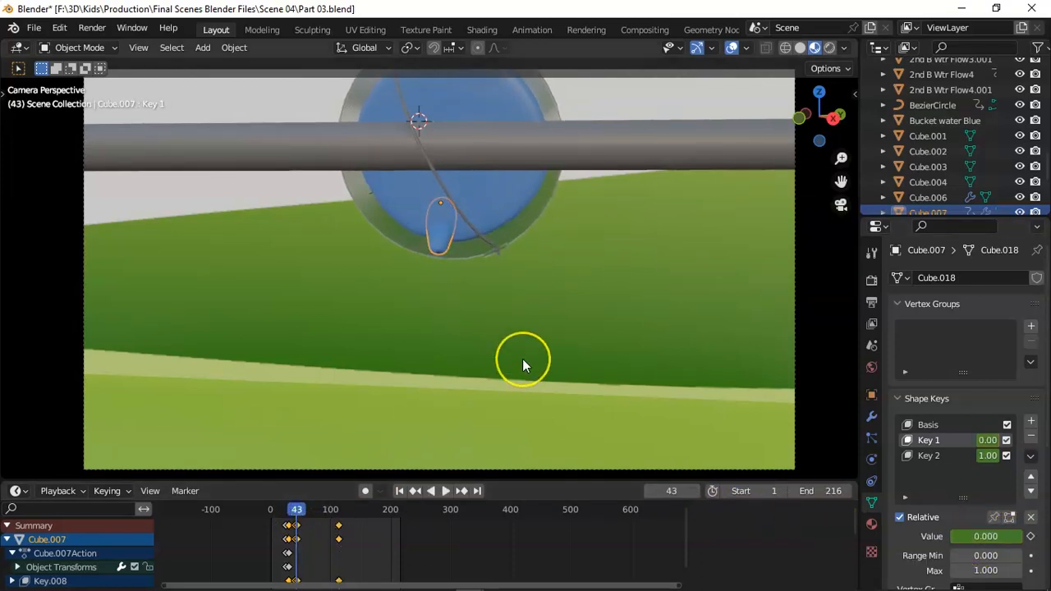
{"action": "key", "text": "s"}
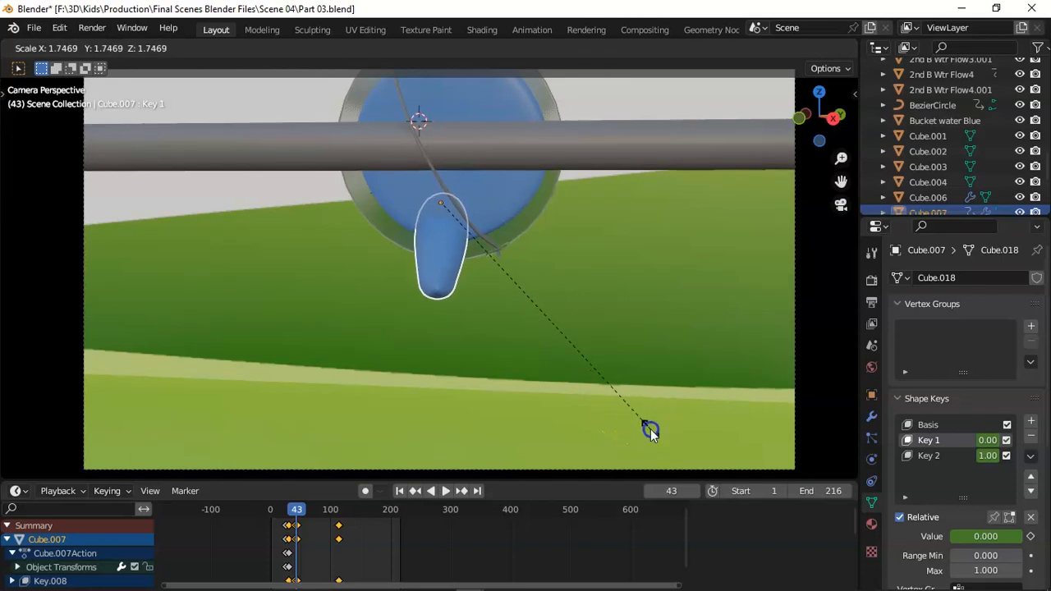
{"action": "left_click", "coordinate": [651, 430]}
{"action": "key", "text": "i"}
{"action": "left_click", "coordinate": [576, 372]}
Deselect the flow mesh and play the animation from the beginning to review the blue bucket's pouring water.
{"action": "left_click_drag", "start_coordinate": [298, 511], "coordinate": [272, 515]}
{"action": "left_click", "coordinate": [236, 396]}
{"action": "key", "text": "space"}
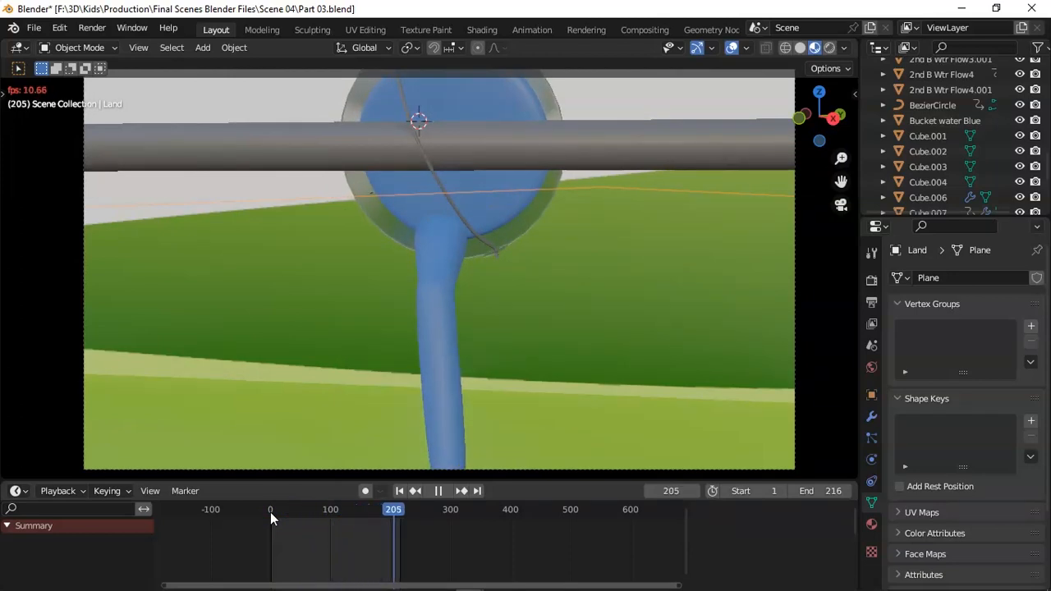
{"action": "key", "text": "space"}
{"action": "key", "text": "space"}
{"action": "key", "text": "space"}
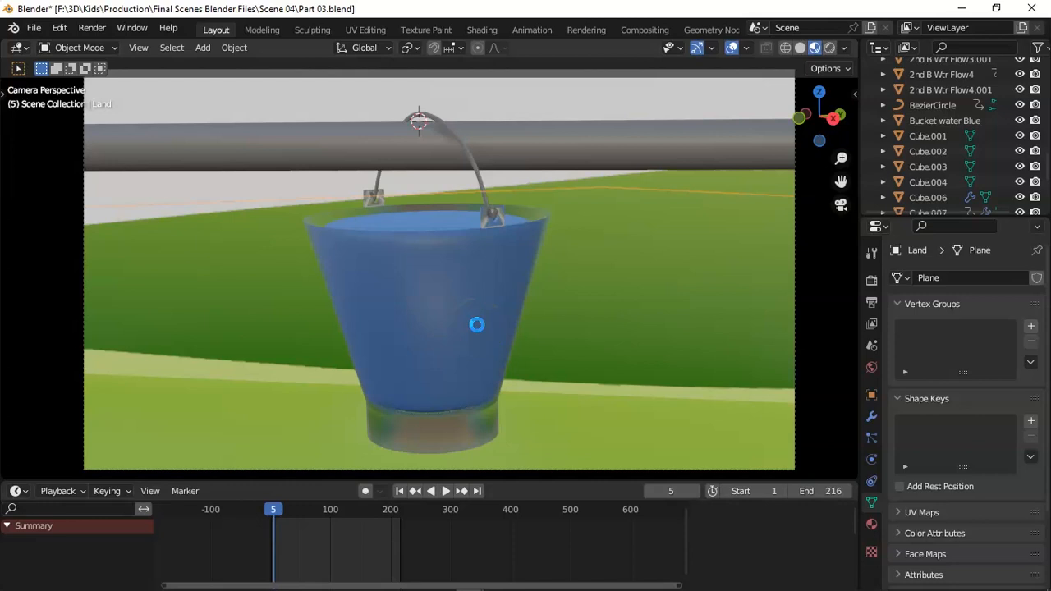